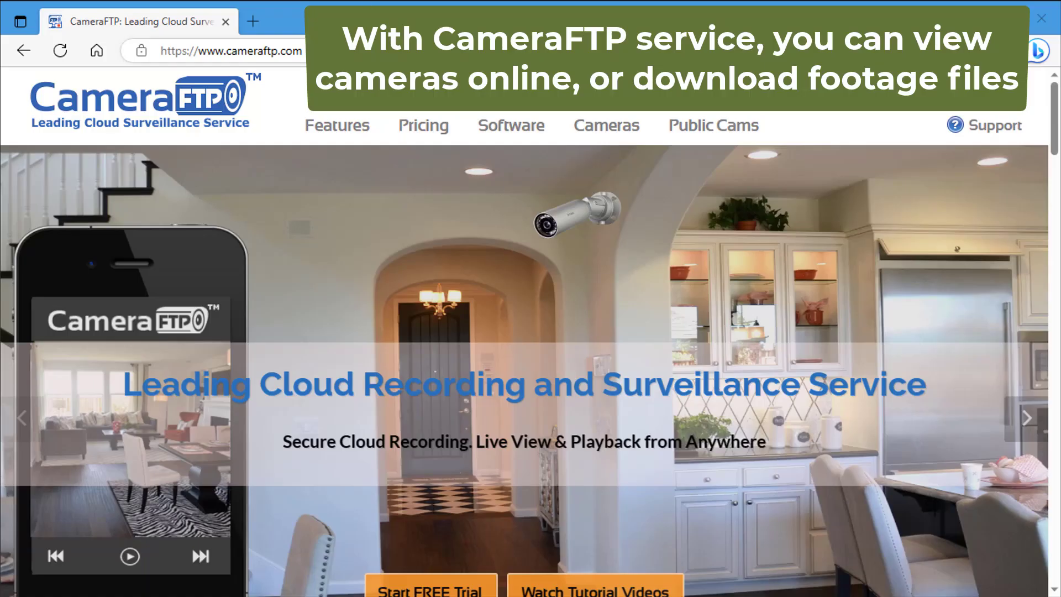
{"action": "left_click", "coordinate": [231, 51]}
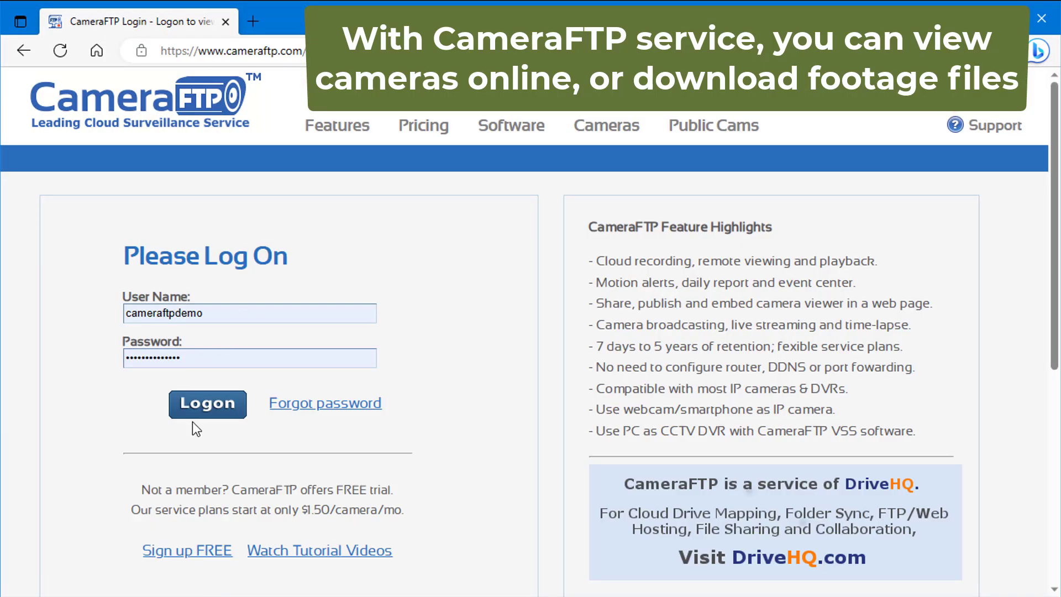
Log on to the camera account and play the first camera tile's footage
{"action": "left_click", "coordinate": [202, 412]}
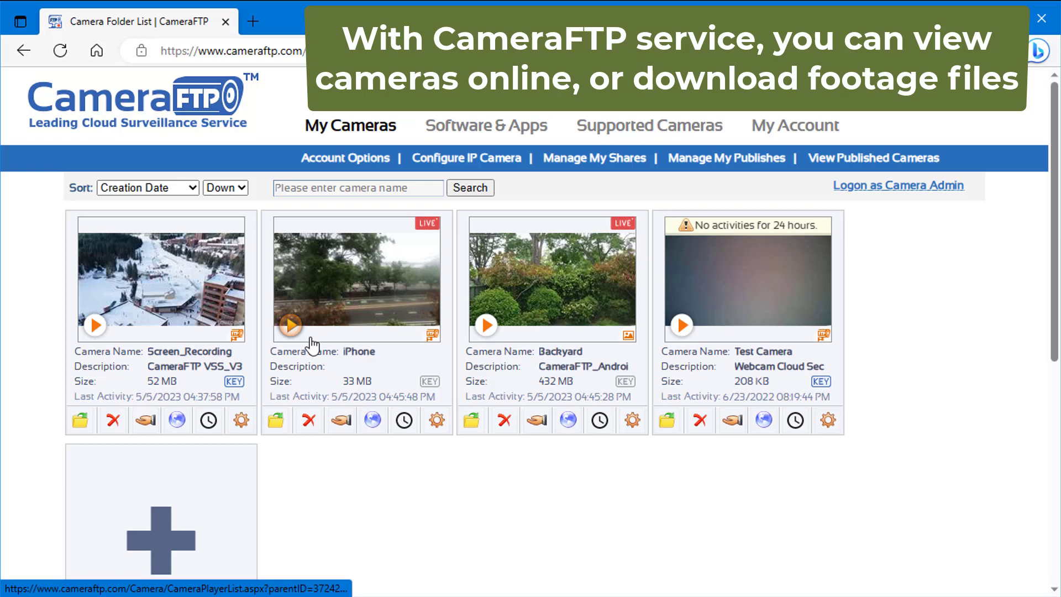
{"action": "left_click", "coordinate": [113, 326]}
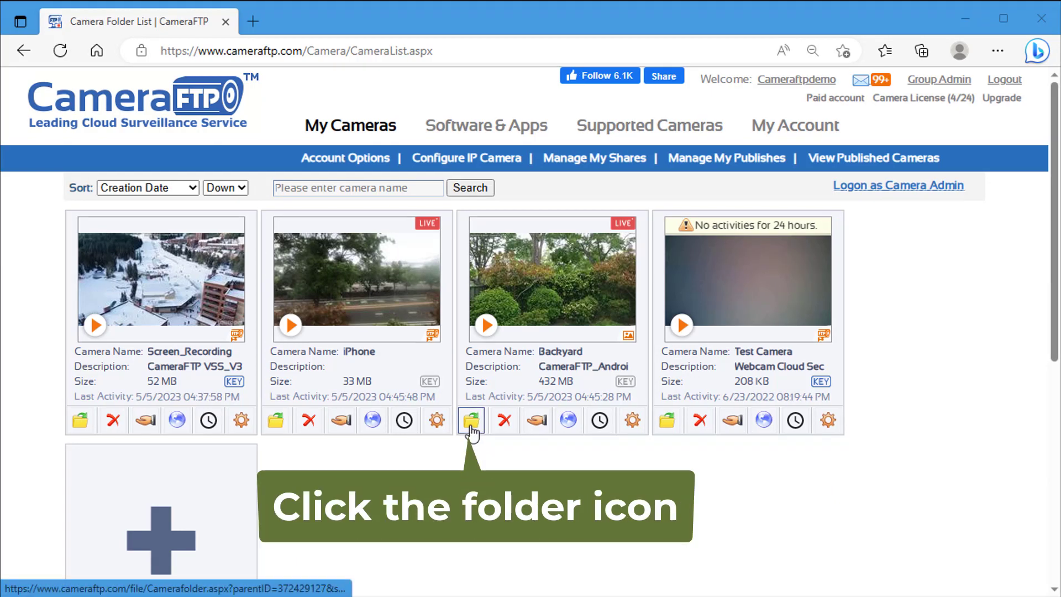
Open Backyard\2023-05-05\16, tick the first three clips, and download them as one zip
{"action": "left_click", "coordinate": [471, 426]}
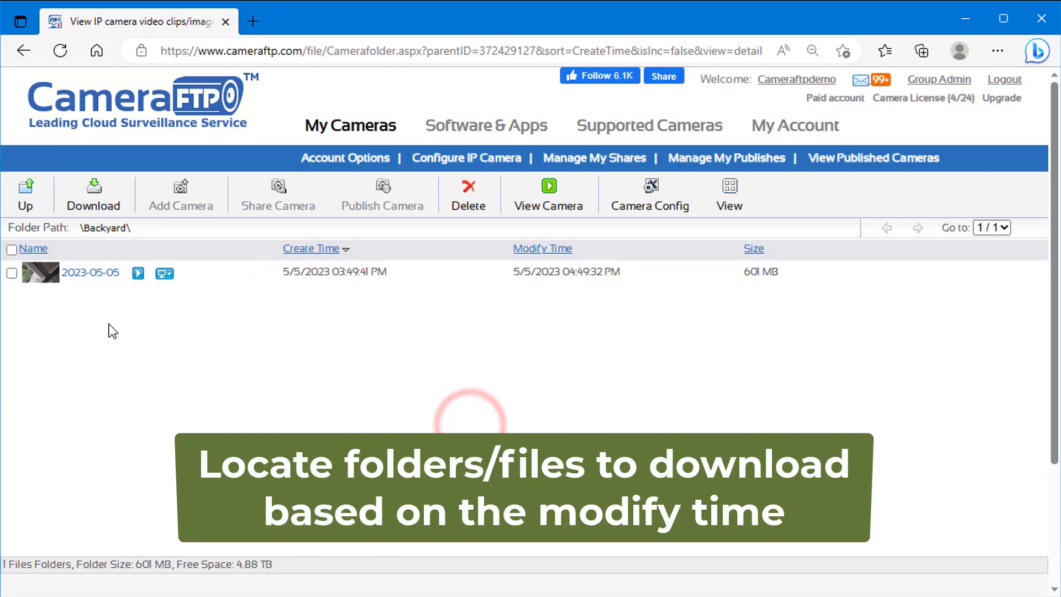
{"action": "left_click", "coordinate": [81, 276]}
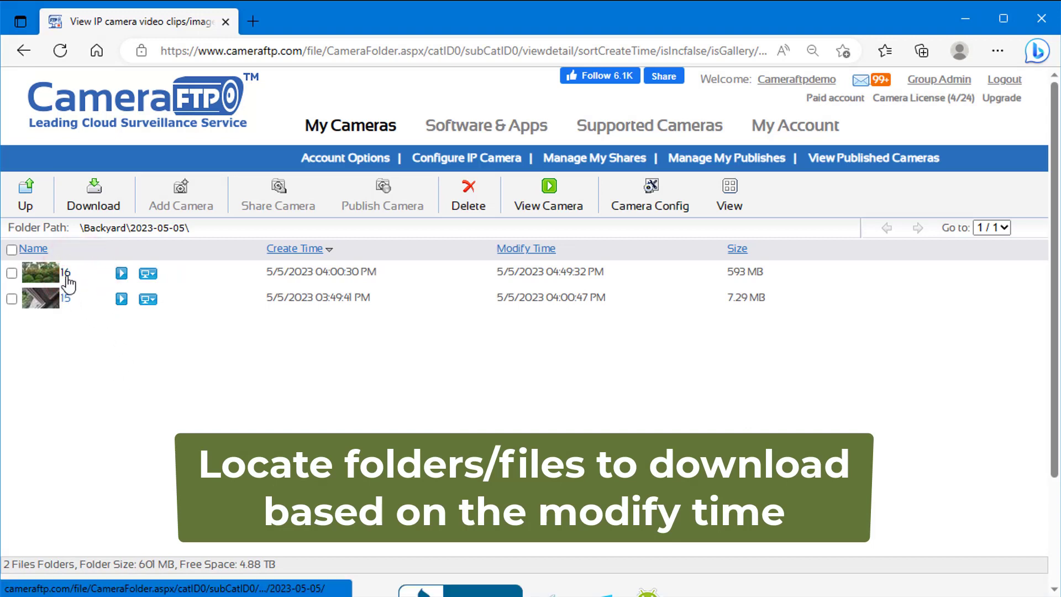
{"action": "left_click", "coordinate": [65, 275]}
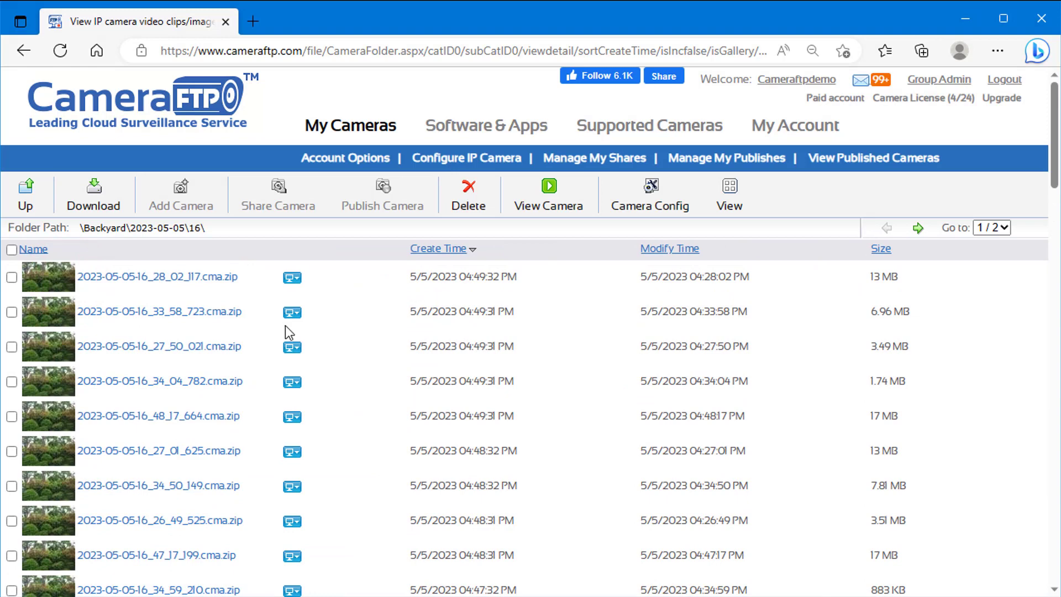
{"action": "left_click", "coordinate": [11, 277]}
{"action": "left_click", "coordinate": [12, 312]}
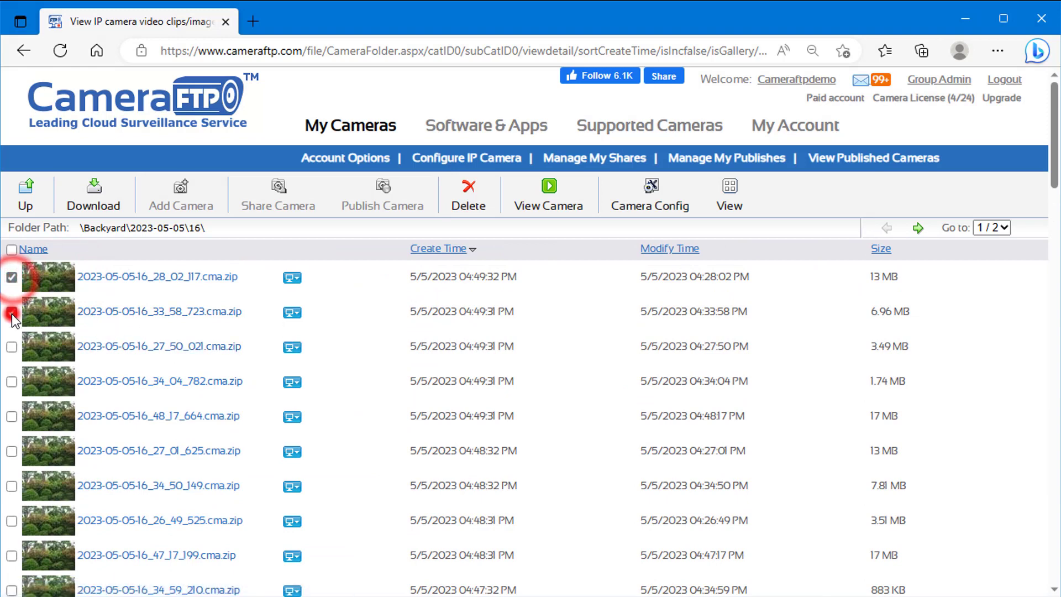
{"action": "left_click", "coordinate": [11, 347]}
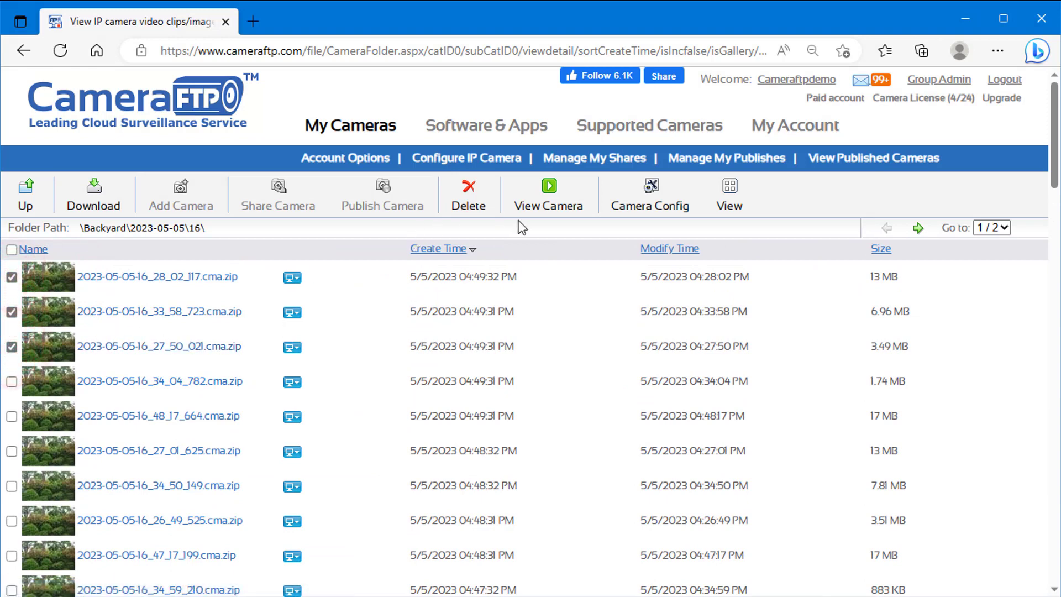
{"action": "left_click", "coordinate": [95, 188]}
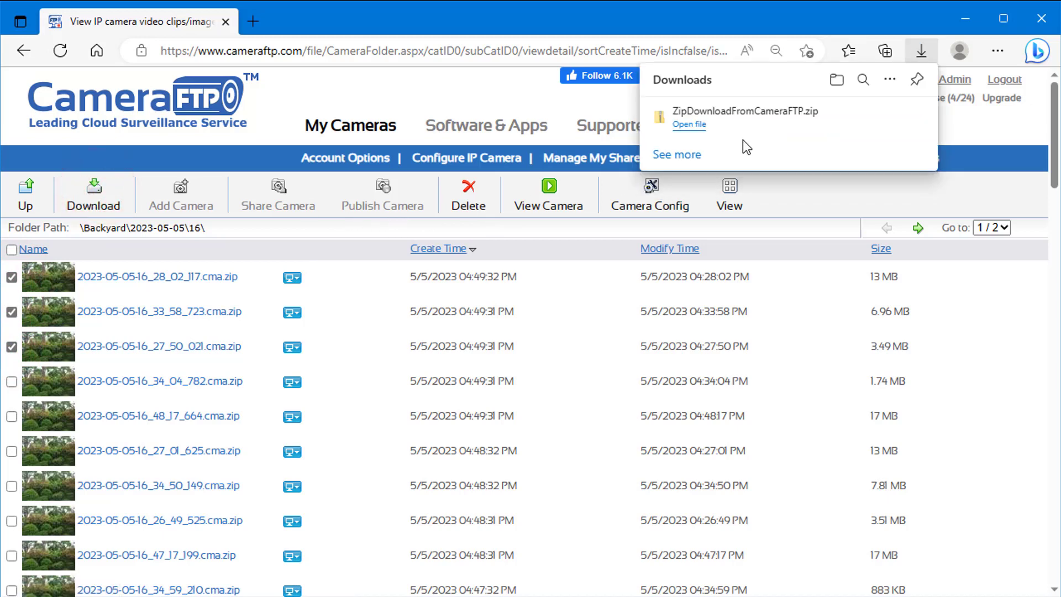
Extract ZipDownloadFromCameraFTP.zip into its suggested folder
{"action": "left_click", "coordinate": [866, 116]}
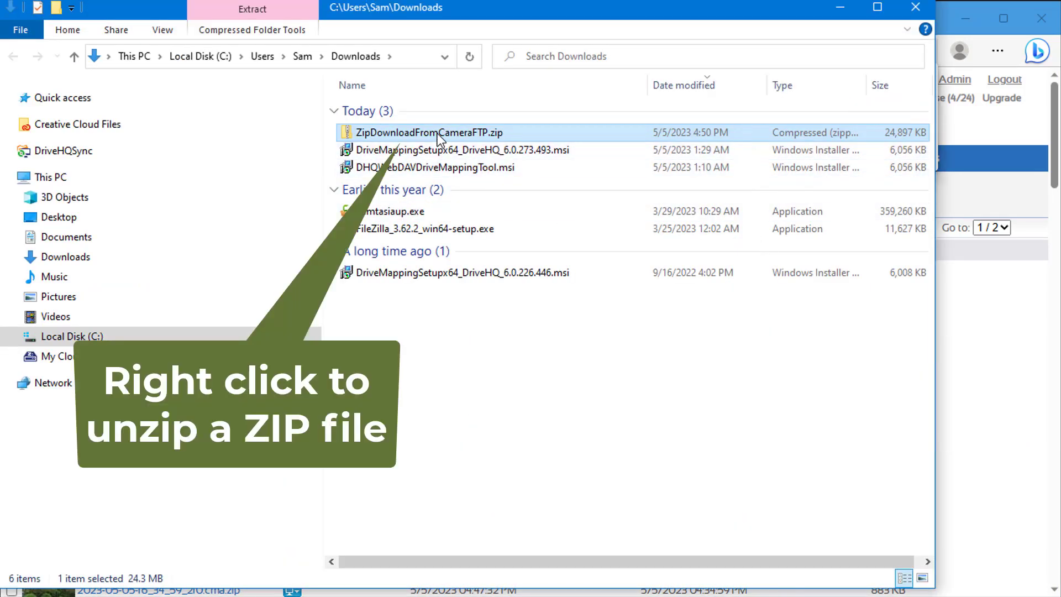
{"action": "right_click", "coordinate": [437, 134]}
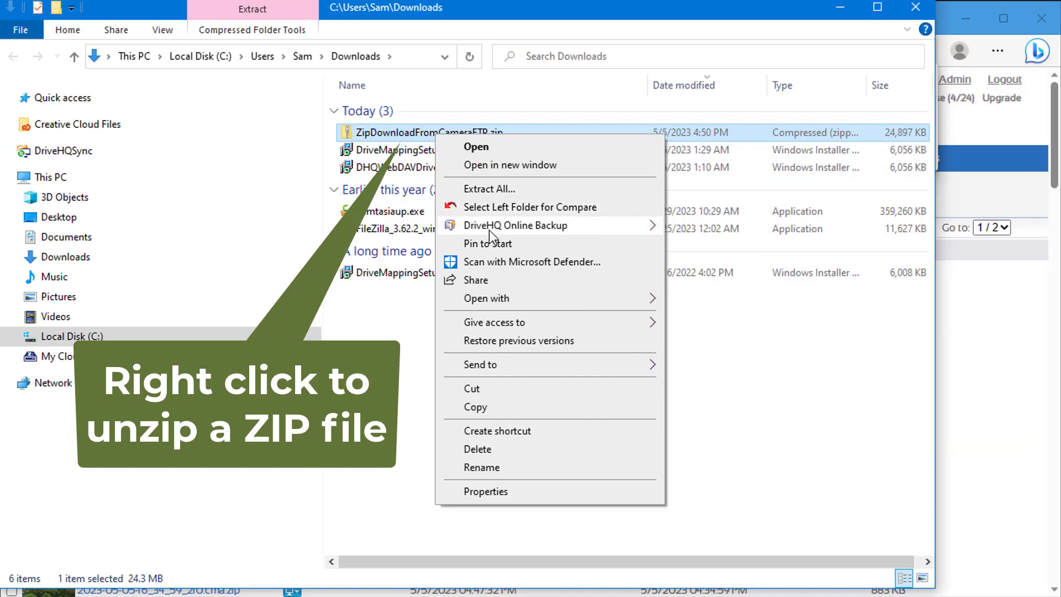
{"action": "left_click", "coordinate": [487, 190]}
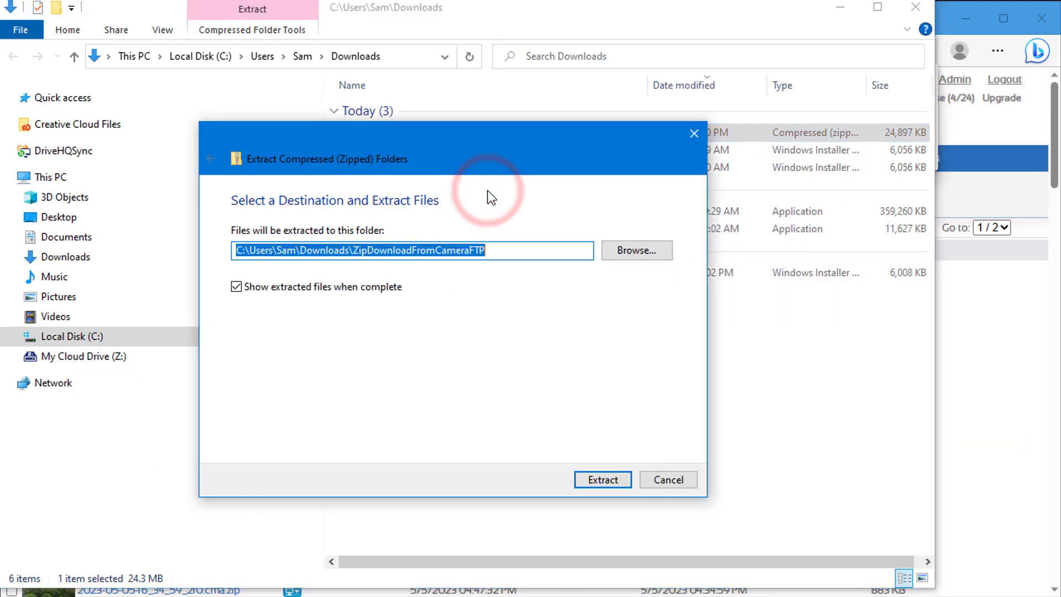
{"action": "left_click", "coordinate": [602, 480]}
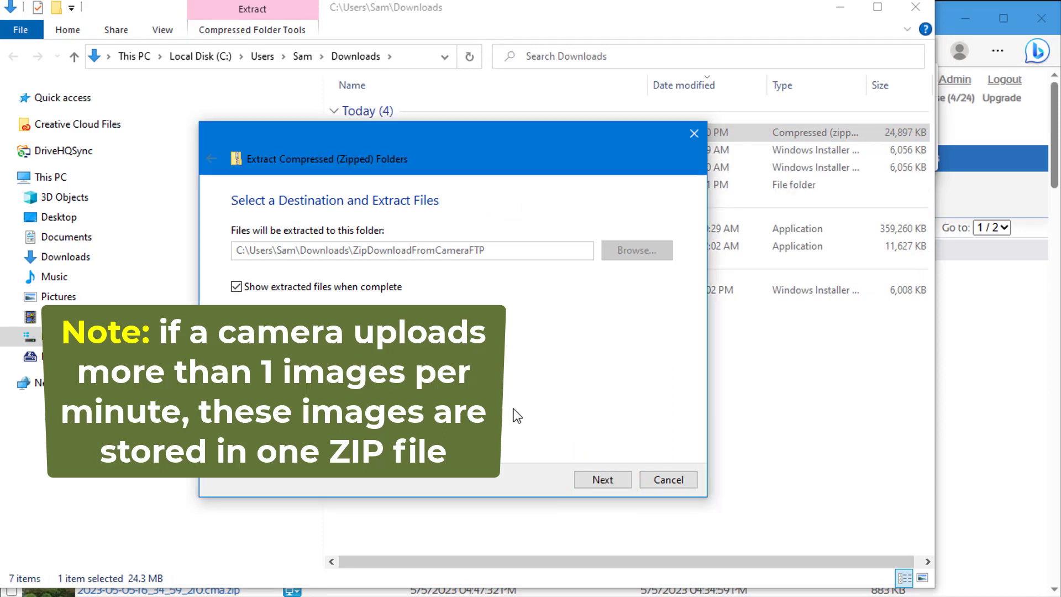
{"action": "left_click", "coordinate": [479, 125]}
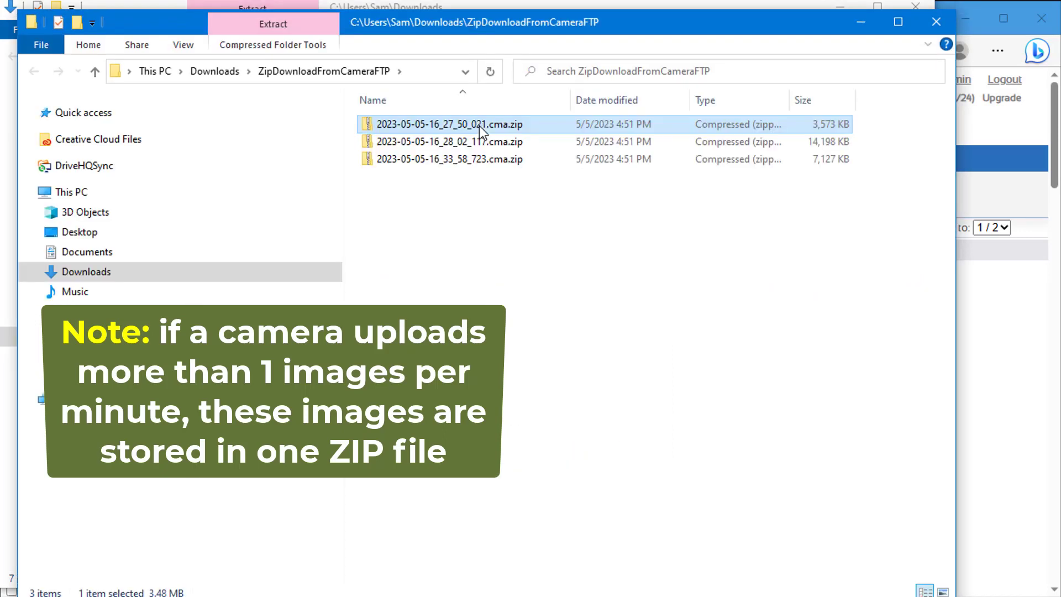
{"action": "right_click", "coordinate": [479, 125]}
{"action": "left_click", "coordinate": [526, 178]}
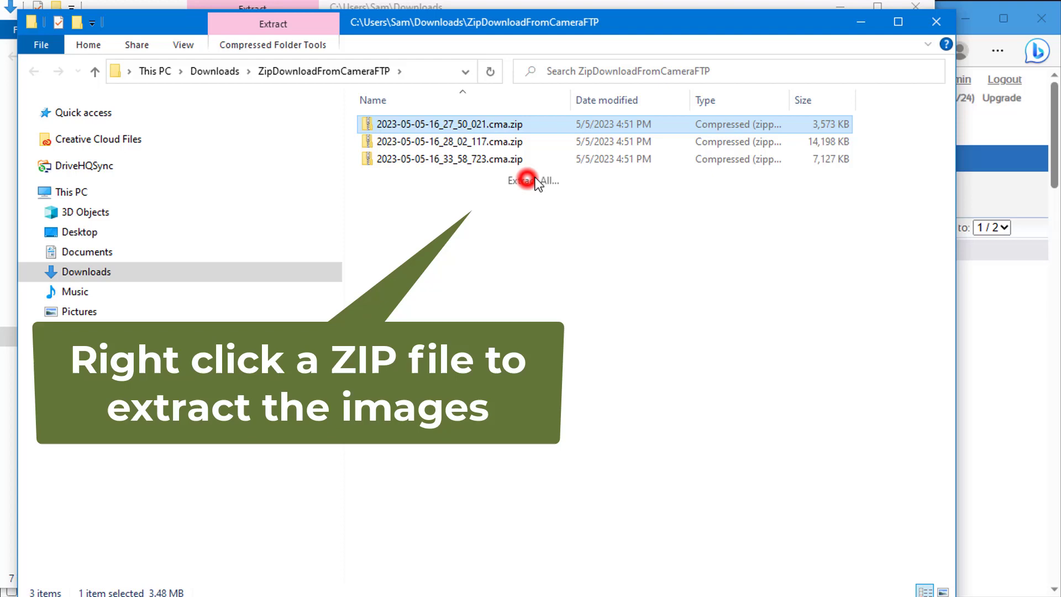
{"action": "left_click", "coordinate": [597, 482]}
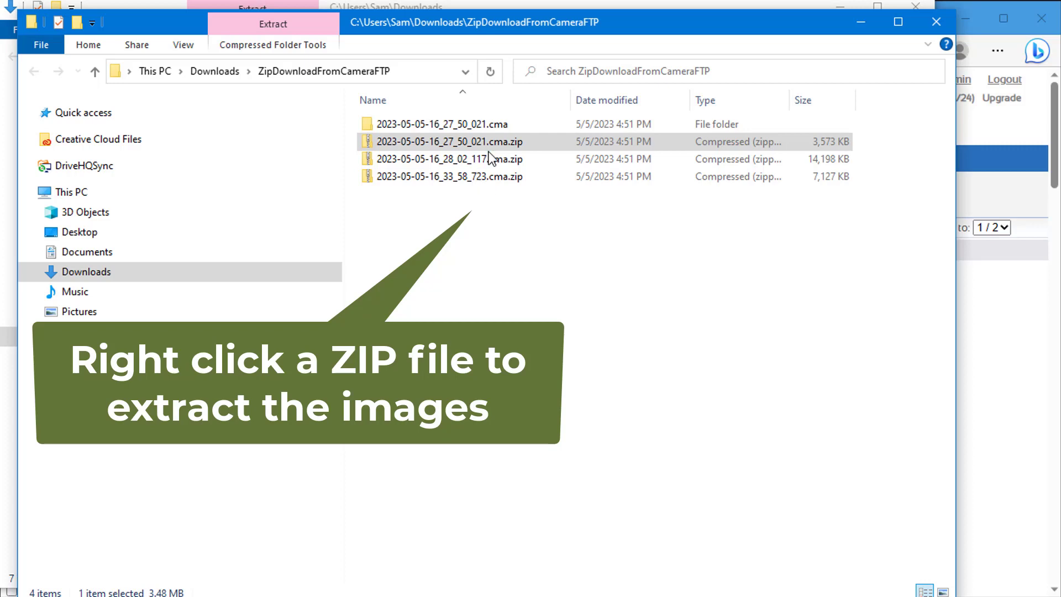
{"action": "left_click", "coordinate": [473, 125]}
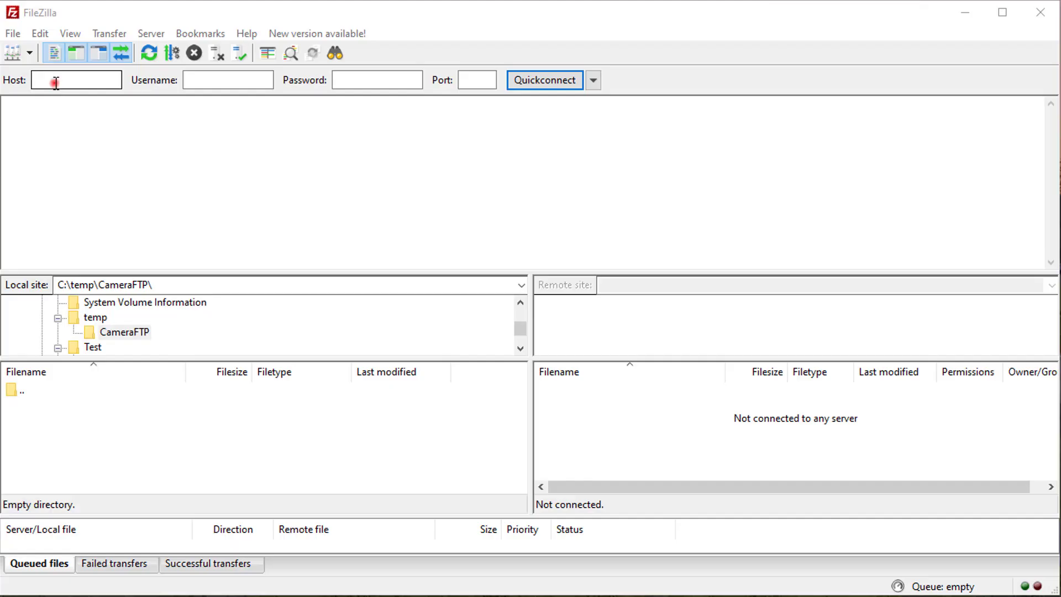
Quickconnect to host ftp.cameraftp.com with the camera account's username and password
{"action": "left_click", "coordinate": [55, 82]}
{"action": "type", "text": "ftp"}
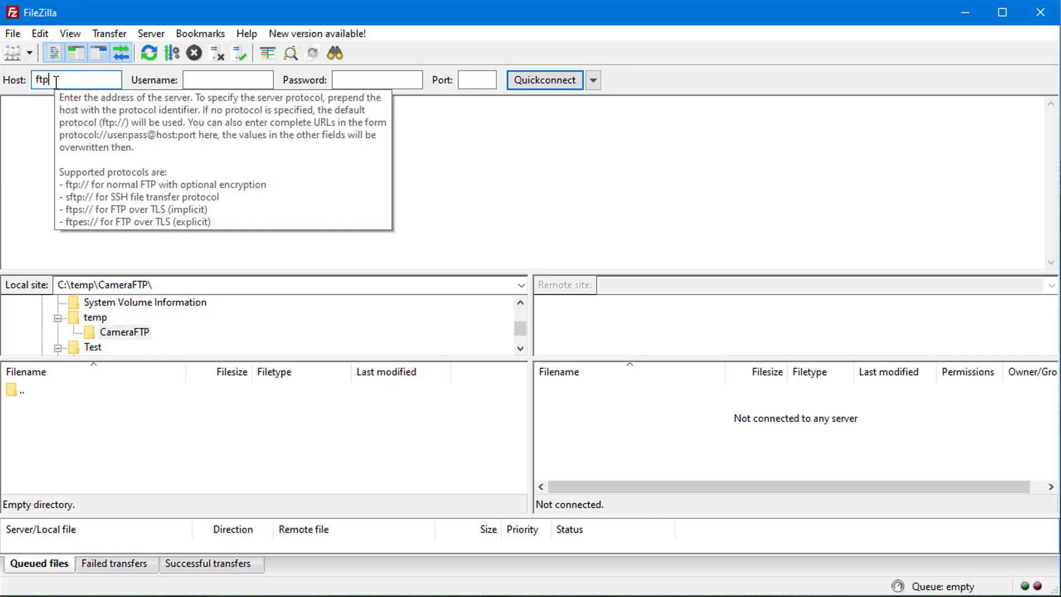
{"action": "type", "text": ".cameraftp.com"}
{"action": "key", "text": "Tab"}
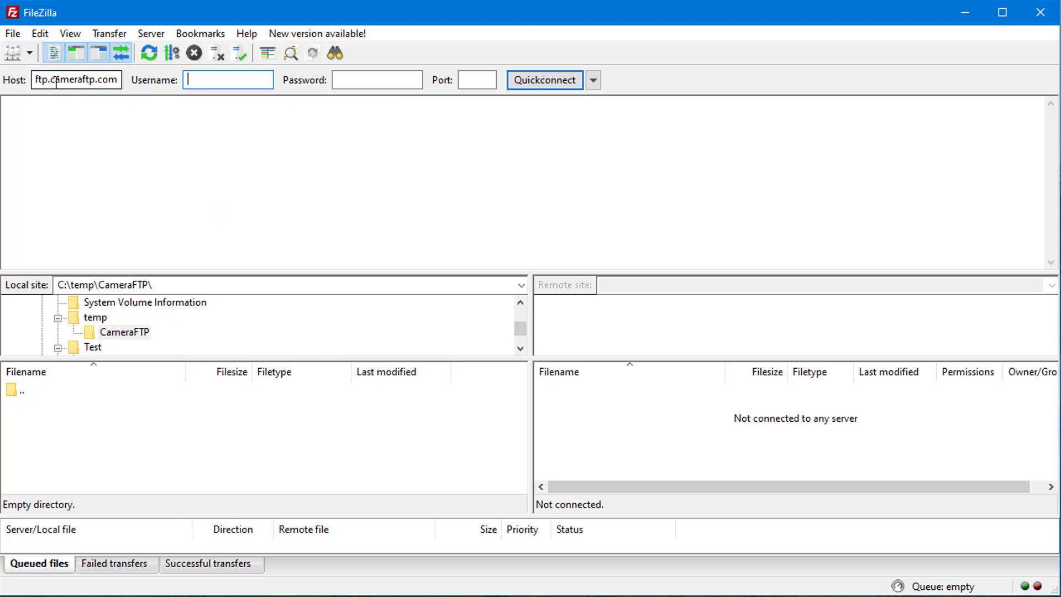
{"action": "type", "text": "cameraftpdemo"}
{"action": "key", "text": "Tab"}
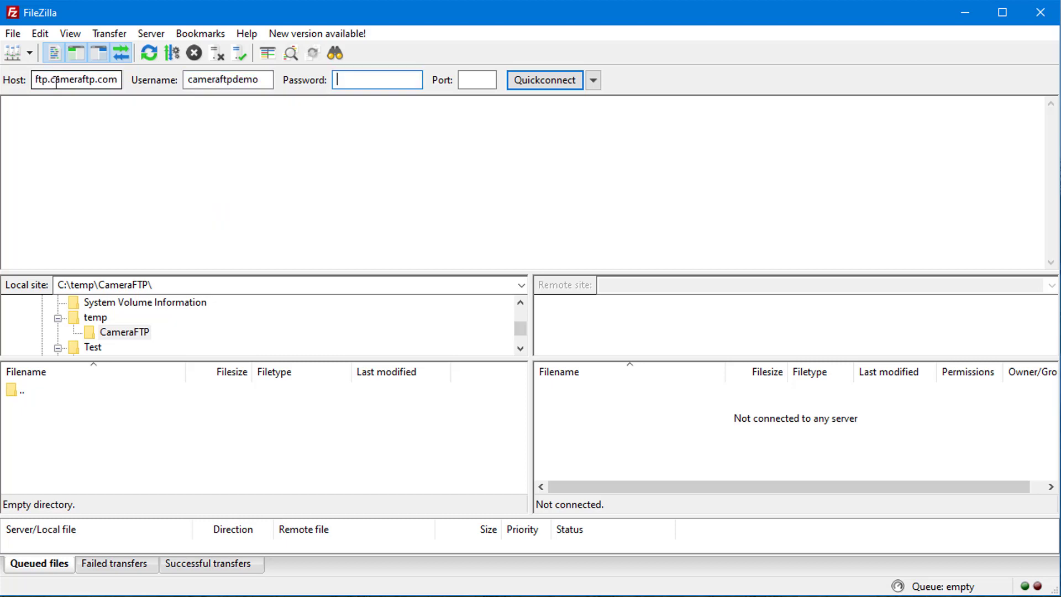
{"action": "type", "text": "•••••••••••••"}
{"action": "left_click", "coordinate": [536, 80]}
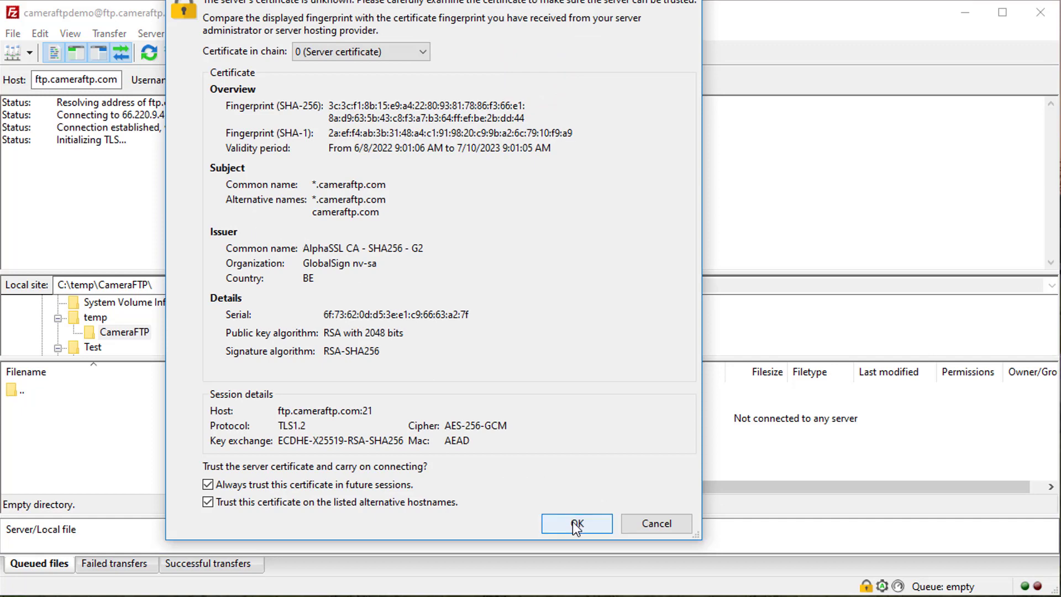
Accept the server certificate and browse to the remote Backyard/2023-05-05/16 folder
{"action": "left_click", "coordinate": [573, 525]}
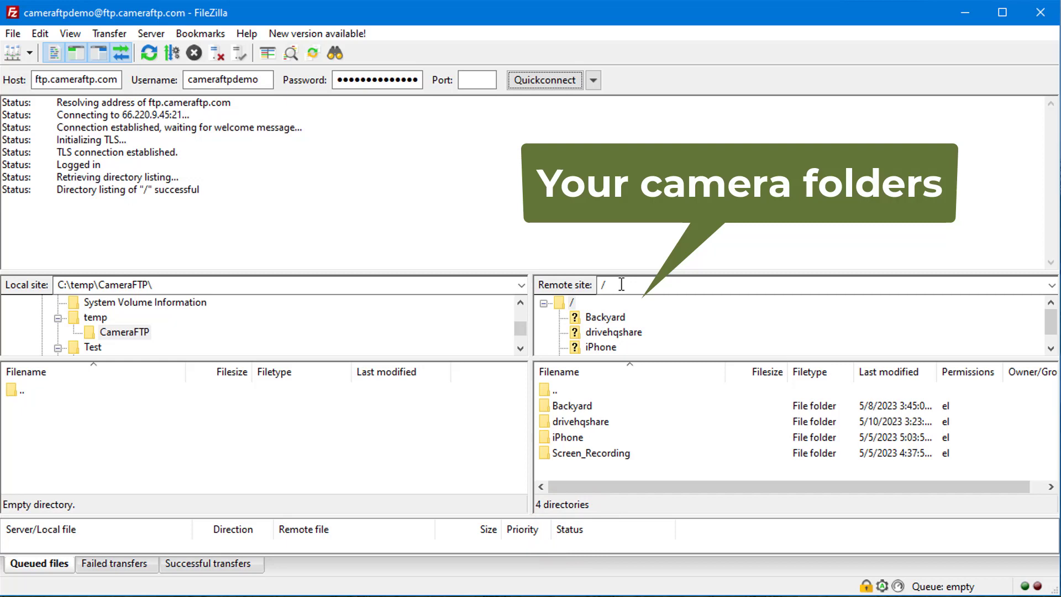
{"action": "left_click_drag", "start_coordinate": [624, 273], "coordinate": [624, 237]}
{"action": "left_click", "coordinate": [609, 280]}
{"action": "double_click", "coordinate": [578, 368]}
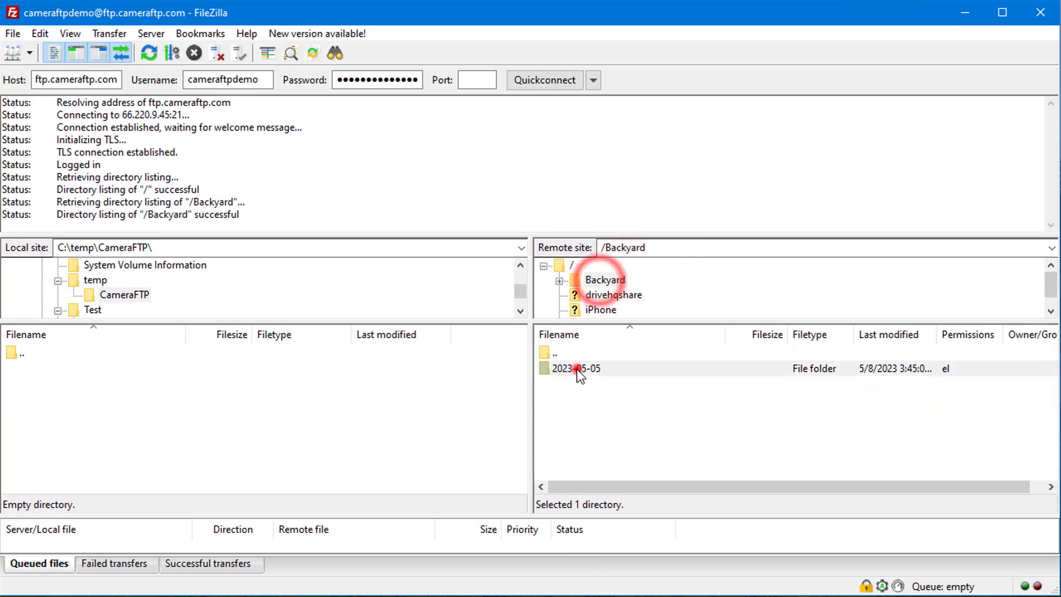
{"action": "double_click", "coordinate": [556, 384]}
Download five cma.zip clips and the whole iPhone camera folder into C:\temp\CameraFTP
{"action": "left_click", "coordinate": [608, 385]}
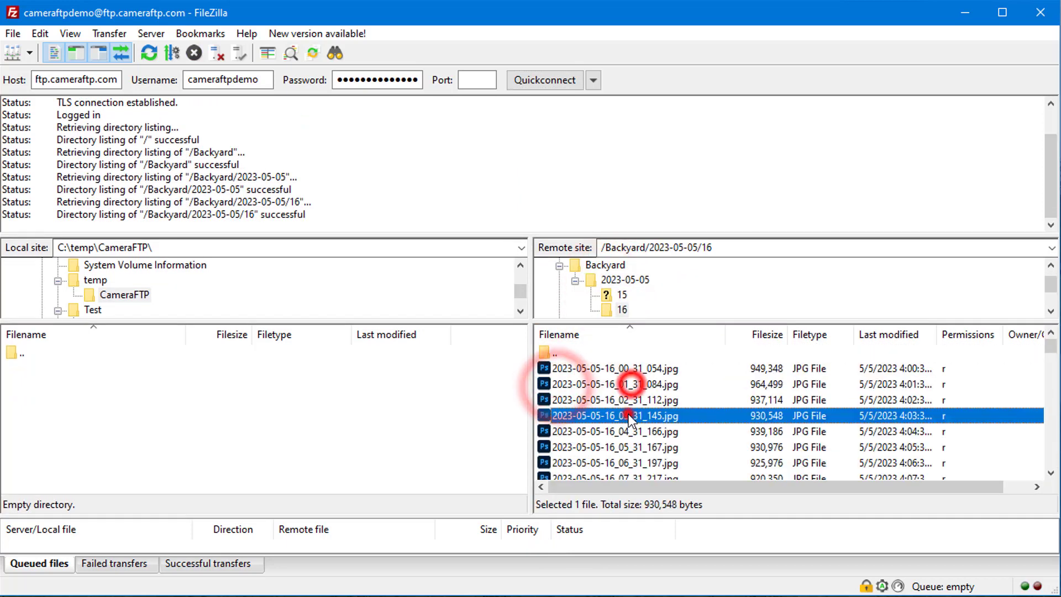
{"action": "scroll", "coordinate": [624, 439], "scroll_direction": "down", "scroll_amount": 5}
{"action": "scroll", "coordinate": [624, 440], "scroll_direction": "up", "scroll_amount": 5}
{"action": "scroll", "coordinate": [627, 437], "scroll_direction": "down", "scroll_amount": 5}
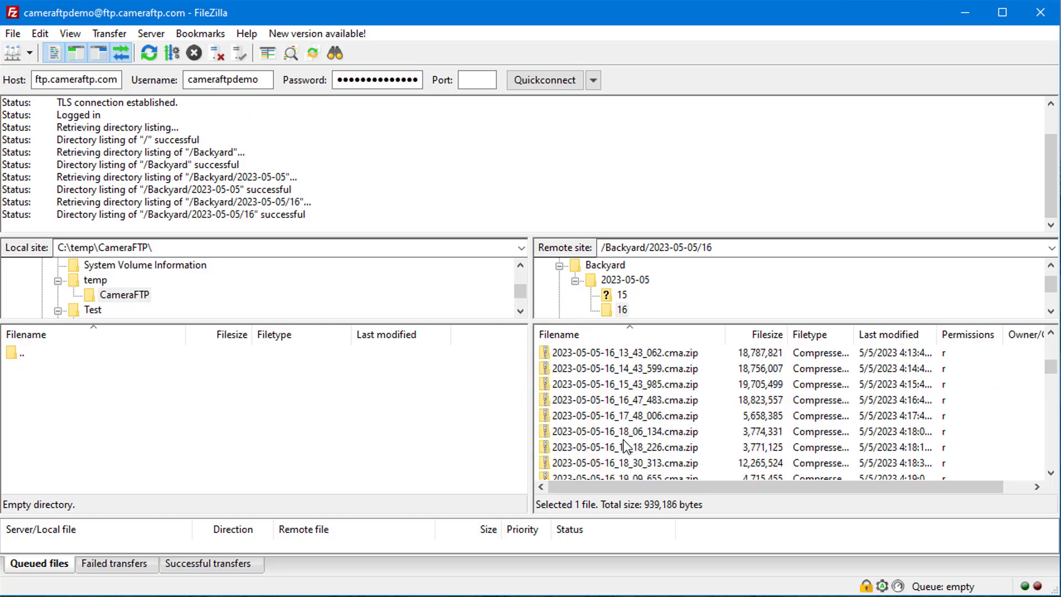
{"action": "left_click", "coordinate": [635, 369]}
{"action": "left_click", "coordinate": [636, 399], "text": "shift"}
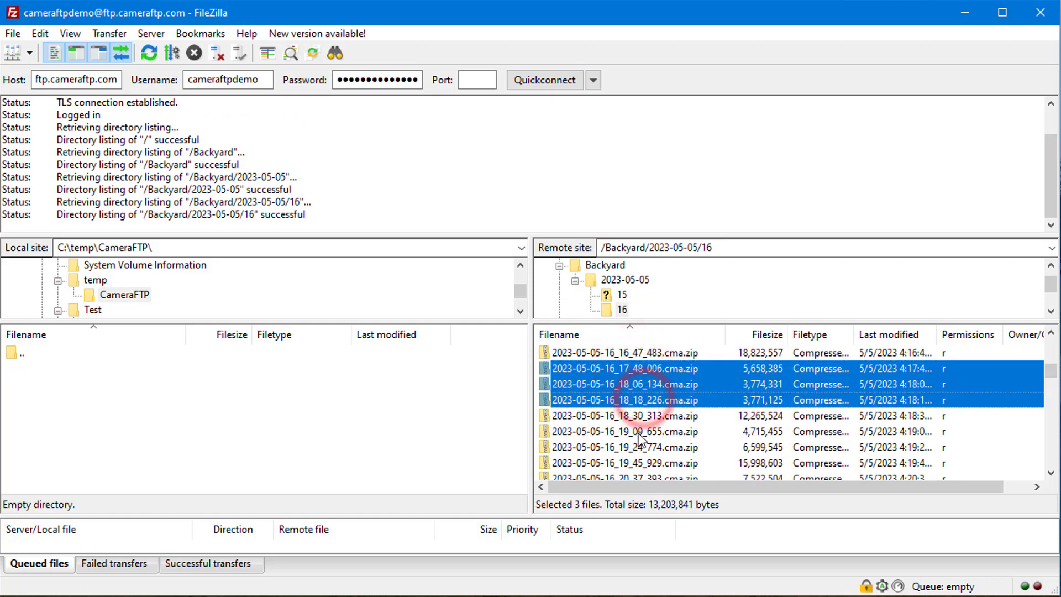
{"action": "left_click", "coordinate": [636, 432], "text": "shift"}
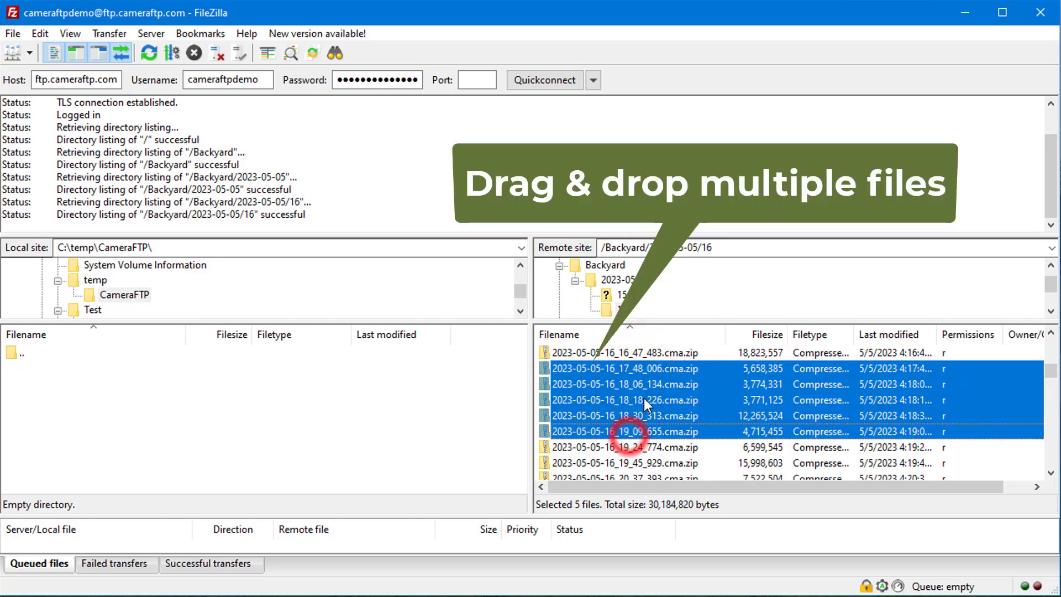
{"action": "left_click_drag", "start_coordinate": [628, 404], "coordinate": [188, 463]}
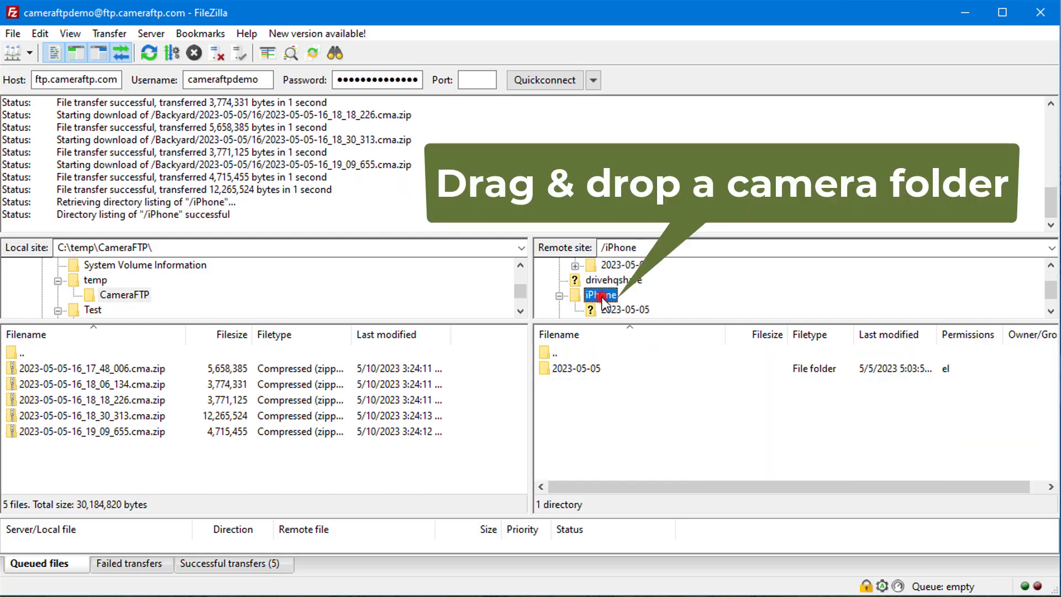
{"action": "left_click_drag", "start_coordinate": [601, 295], "coordinate": [141, 463]}
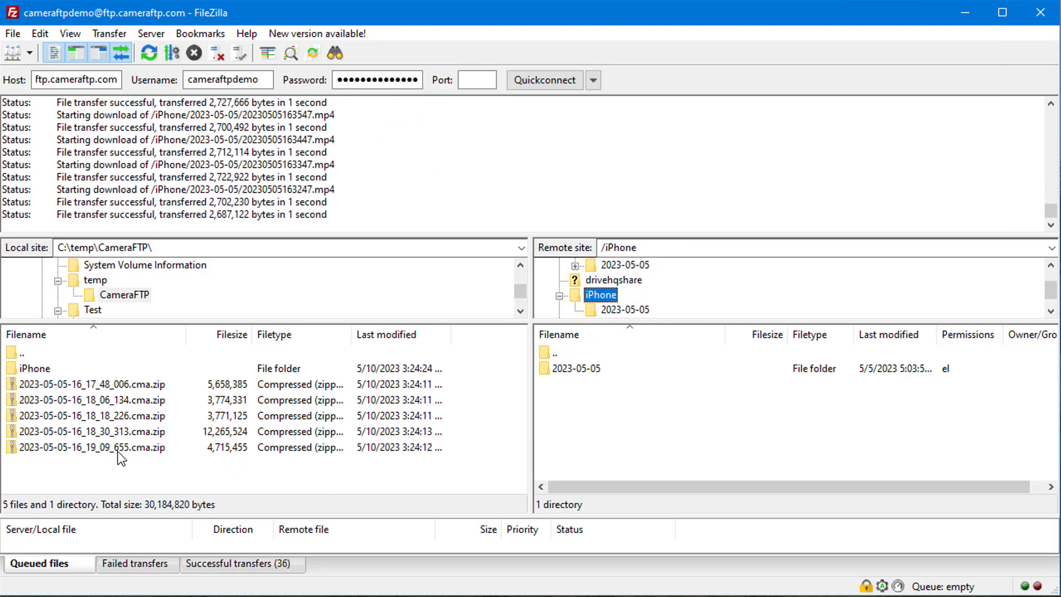
Open the local iPhone\2023-05-05 copy listing its 31 mp4 videos
{"action": "double_click", "coordinate": [34, 370]}
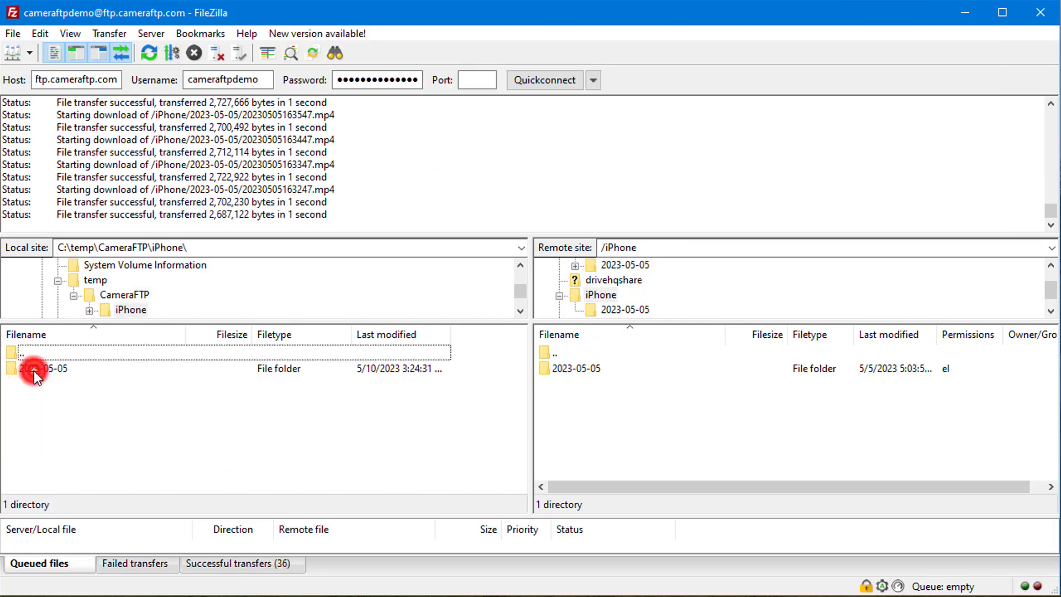
{"action": "double_click", "coordinate": [64, 370]}
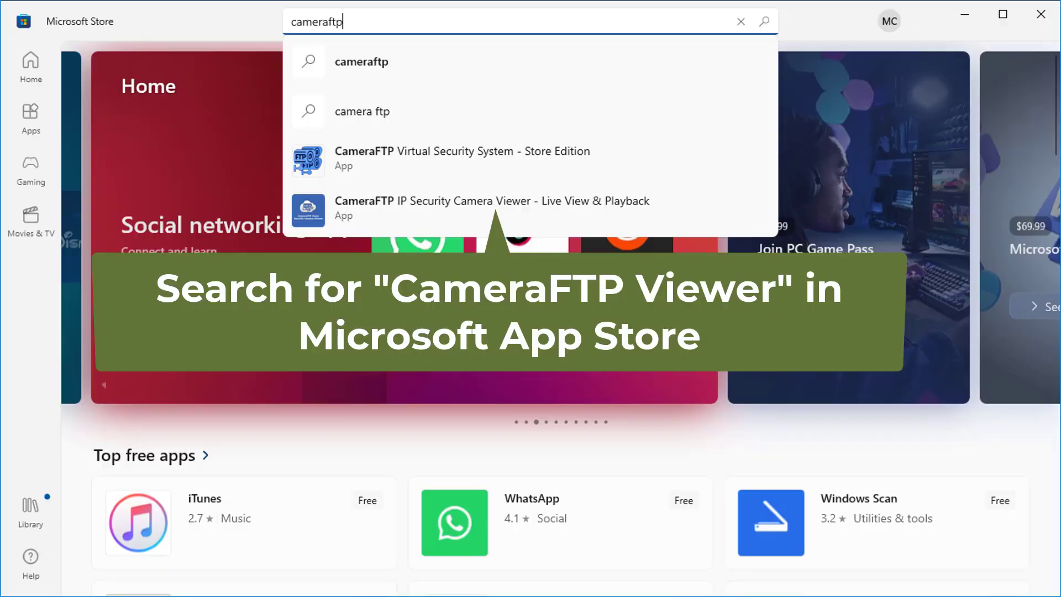
Select the username field on the CameraFTP Viewer sign-in screen
{"action": "left_click", "coordinate": [279, 366]}
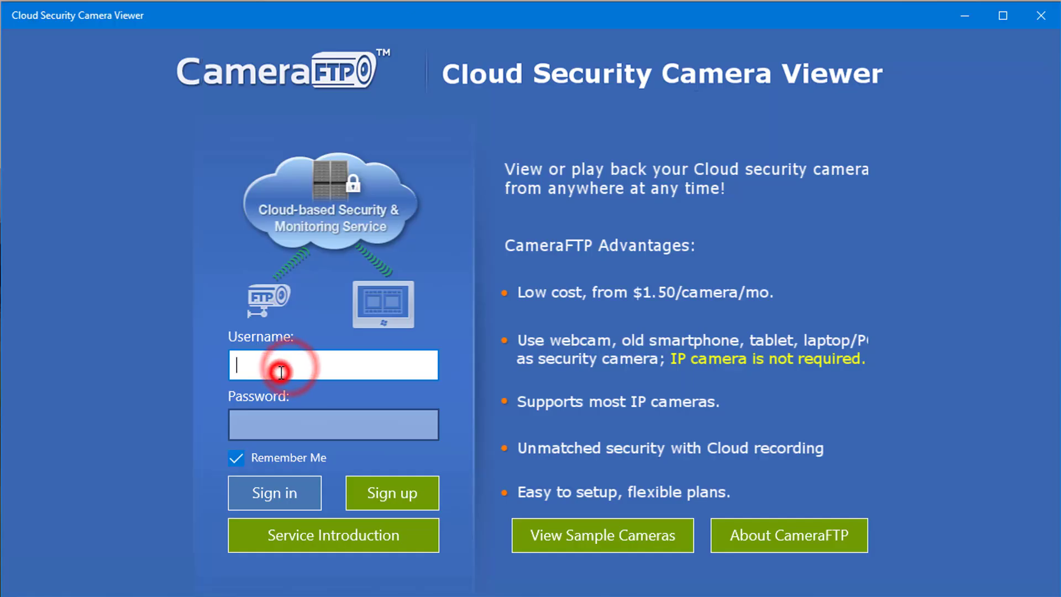
Sign in with the account username and password, pick the iPhone camera, and open Download Files
{"action": "type", "text": "cam"}
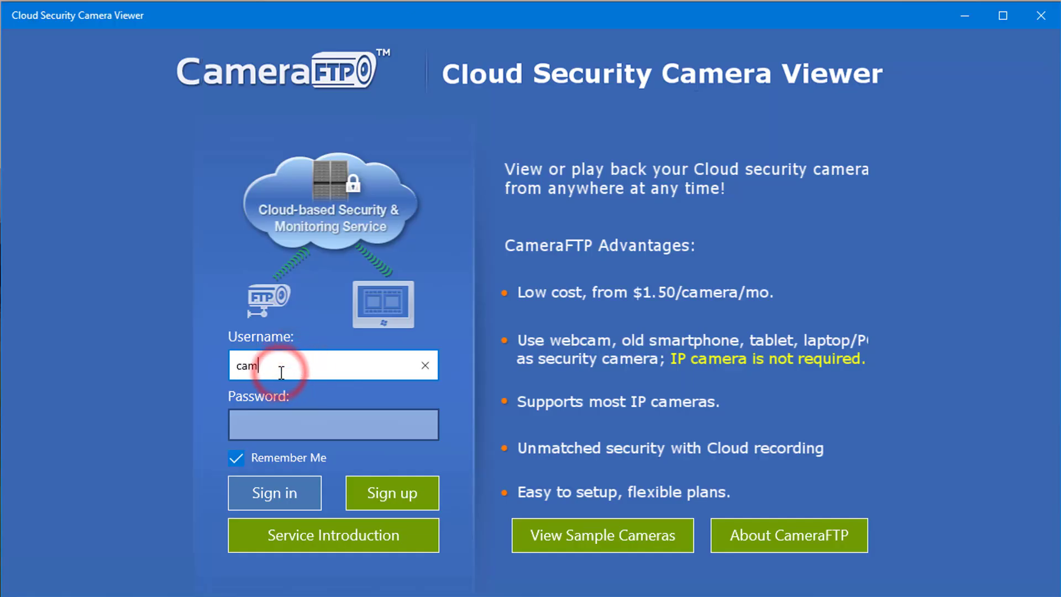
{"action": "type", "text": "eraftpdemo"}
{"action": "key", "text": "Tab"}
{"action": "type", "text": "123456"}
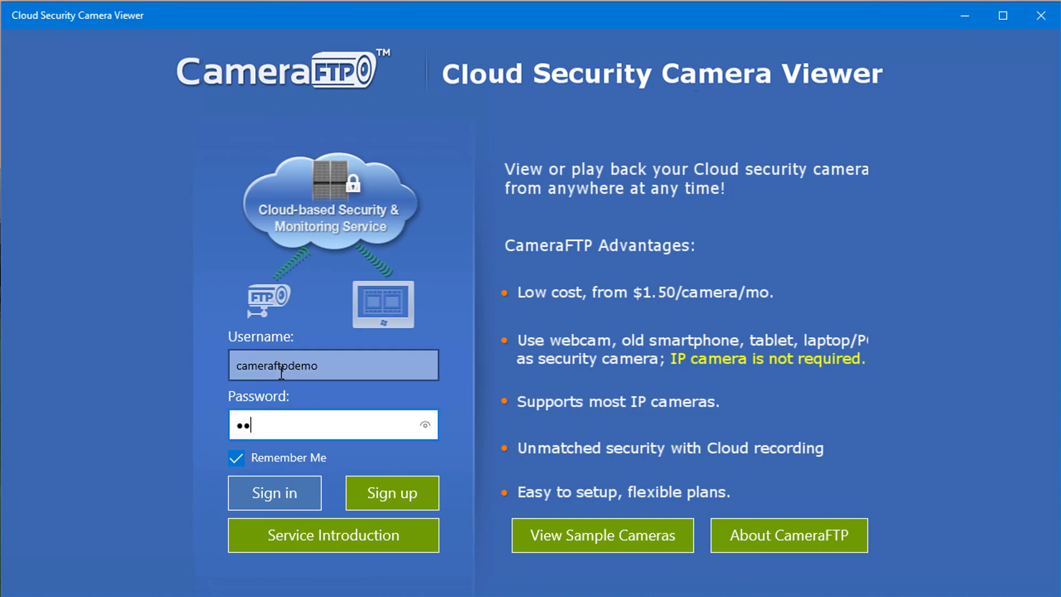
{"action": "type", "text": "78901234"}
{"action": "left_click", "coordinate": [270, 494]}
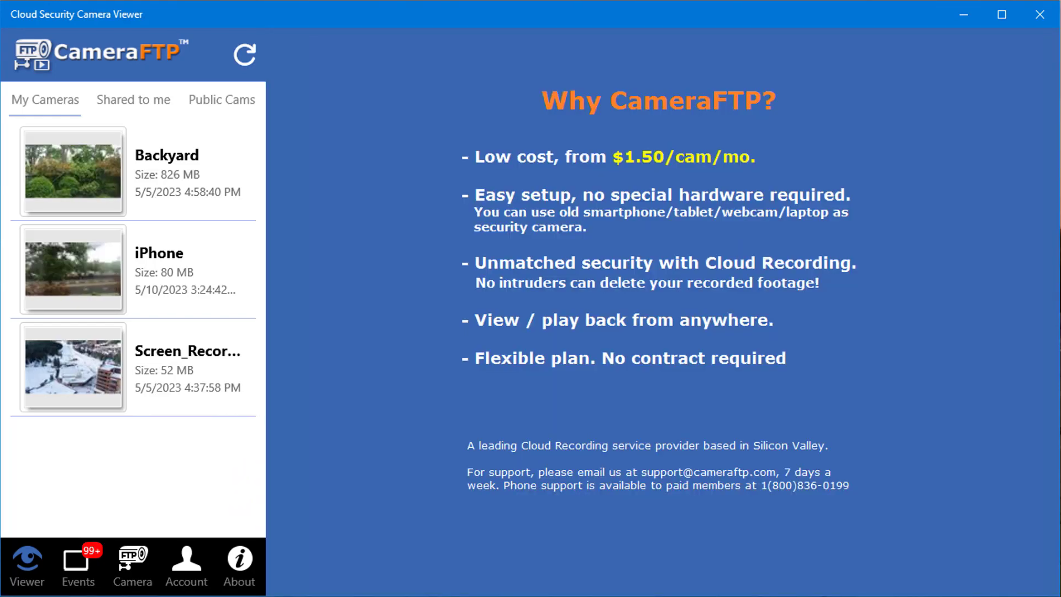
{"action": "left_click", "coordinate": [66, 270]}
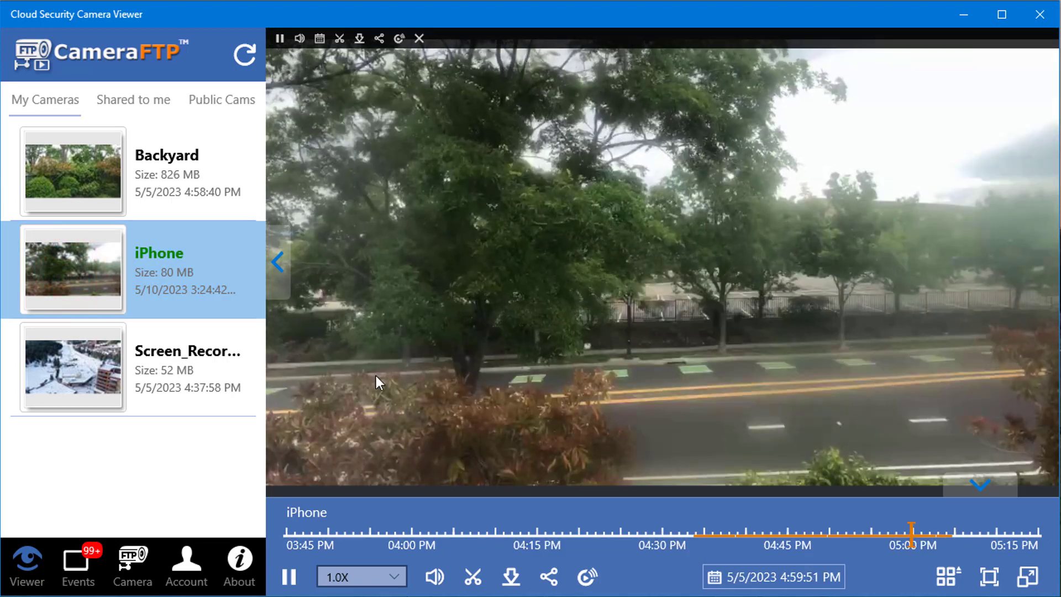
{"action": "left_click", "coordinate": [511, 580]}
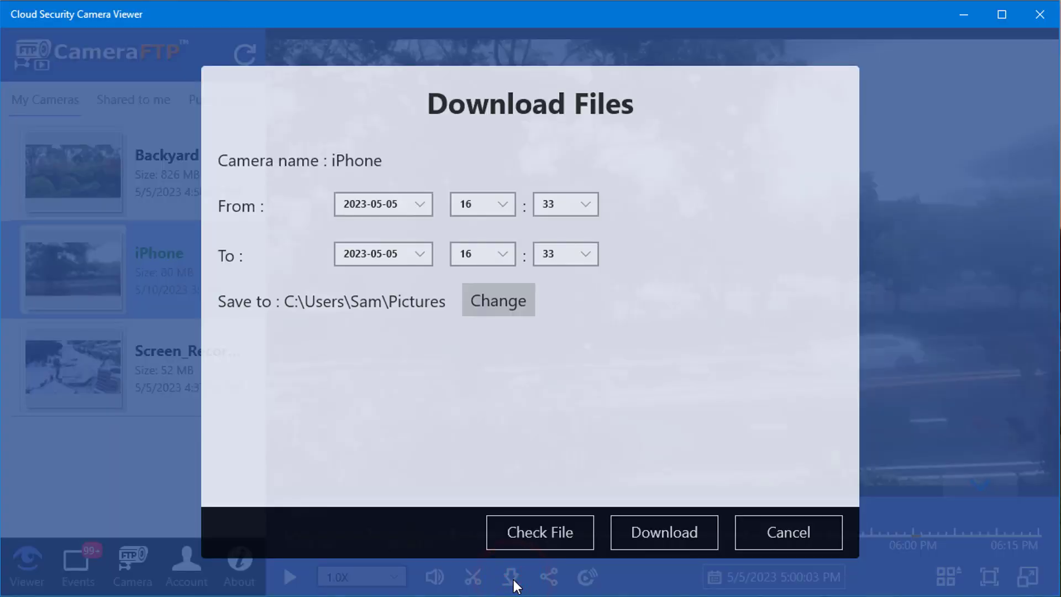
Set the end time to 17:00 on 2023-05-05 and download the iPhone footage
{"action": "left_click", "coordinate": [388, 206]}
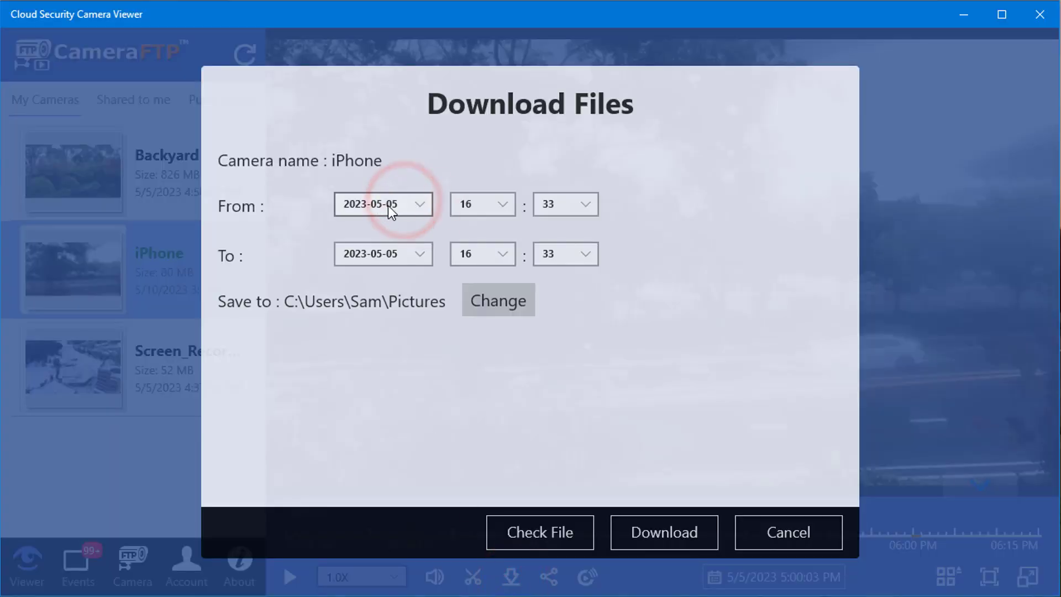
{"action": "left_click", "coordinate": [502, 207]}
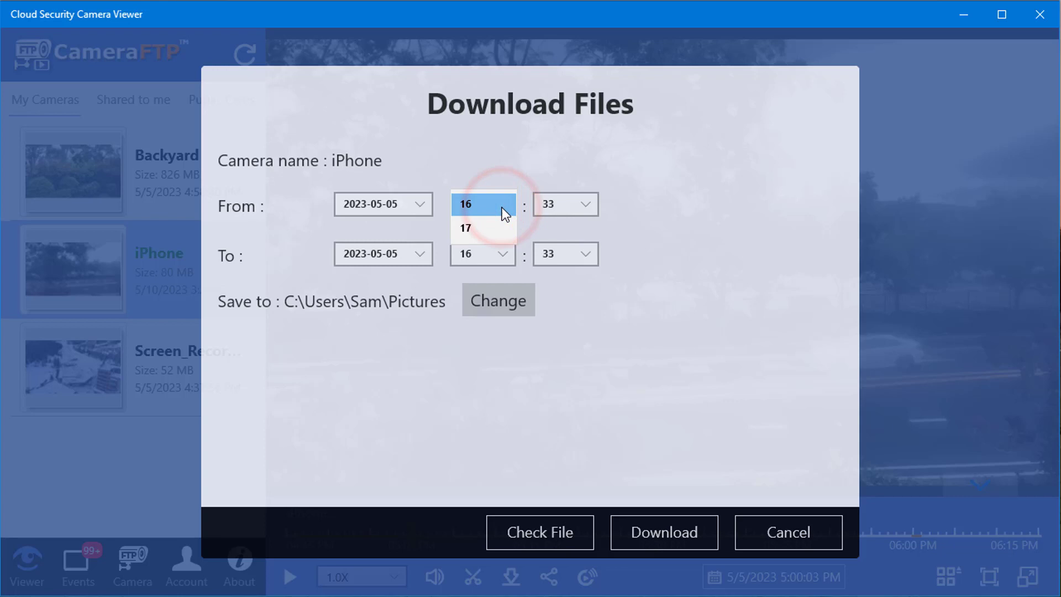
{"action": "left_click", "coordinate": [531, 162]}
{"action": "left_click", "coordinate": [504, 255]}
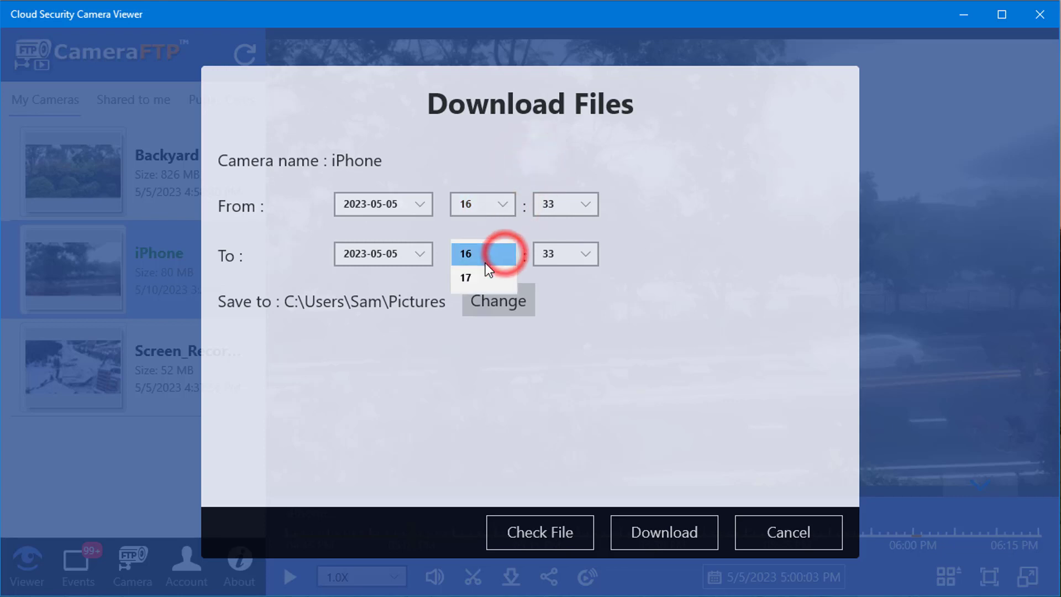
{"action": "left_click", "coordinate": [470, 279]}
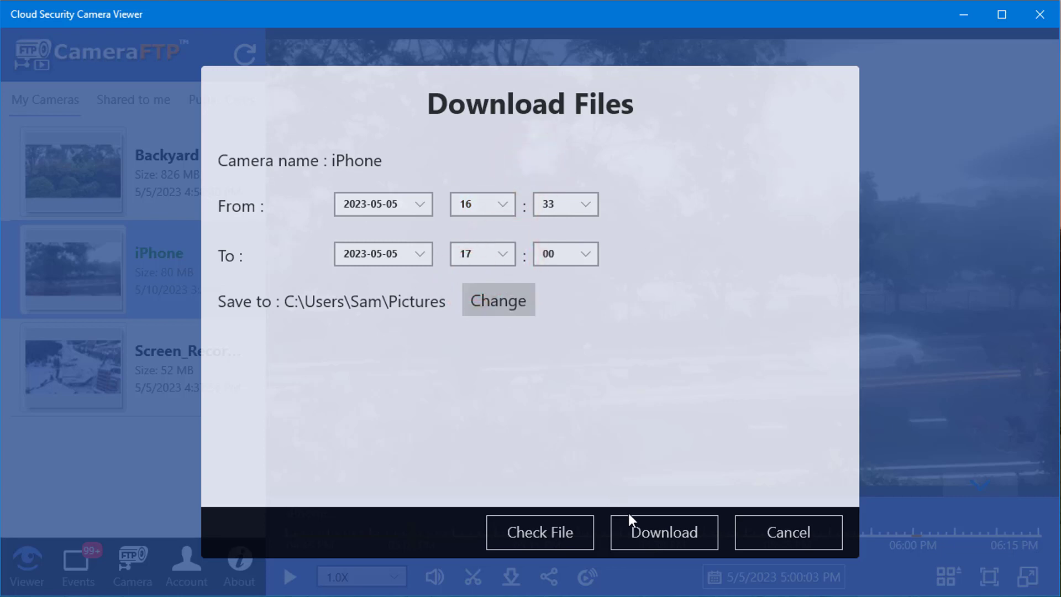
{"action": "left_click", "coordinate": [654, 531]}
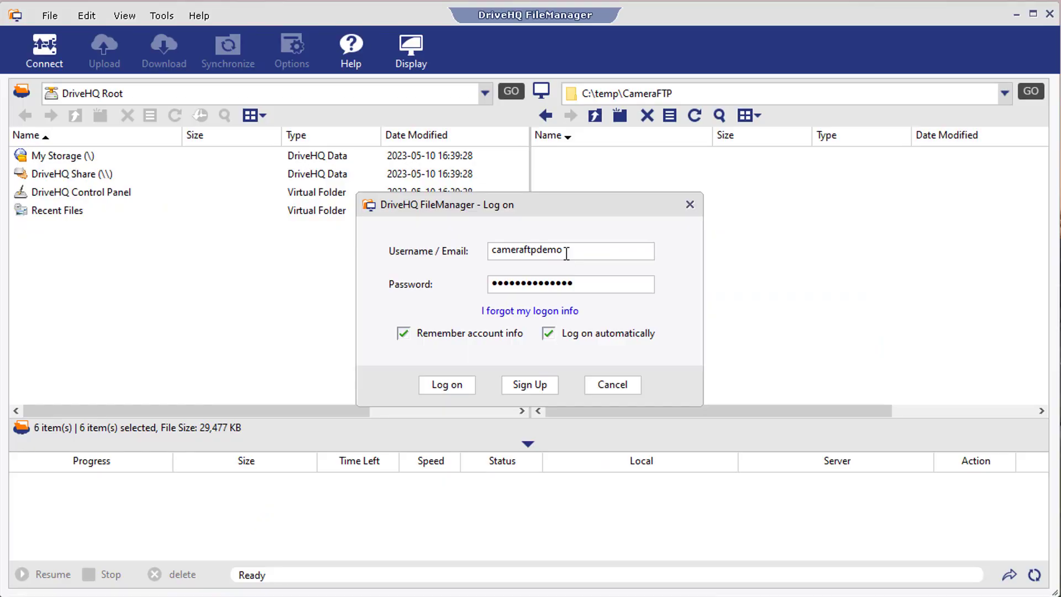
Log on to DriveHQ with the account username and password to list the nine My Storage folders
{"action": "left_click", "coordinate": [570, 254]}
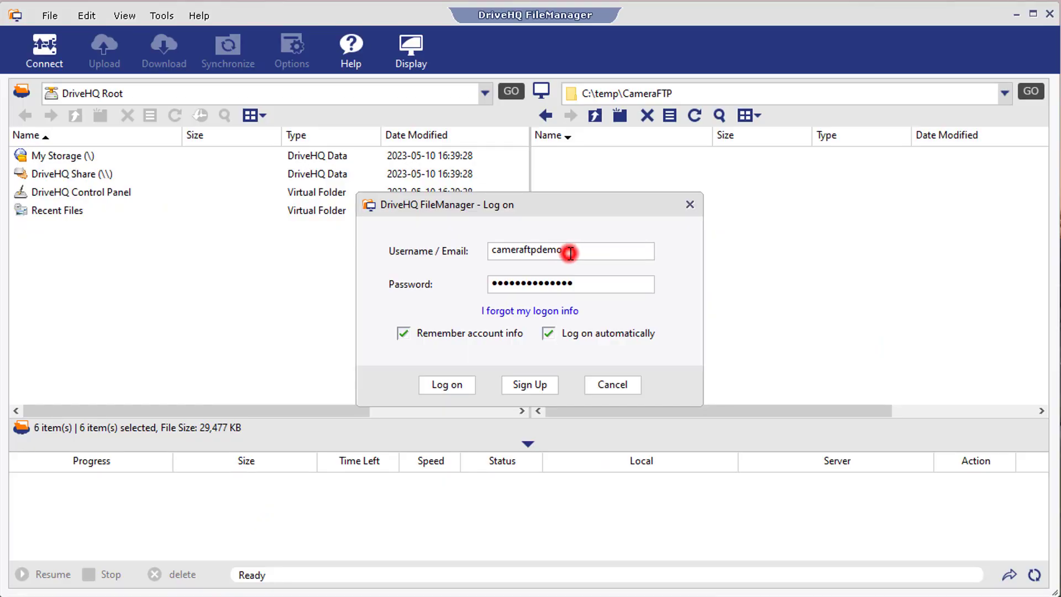
{"action": "left_click", "coordinate": [589, 287]}
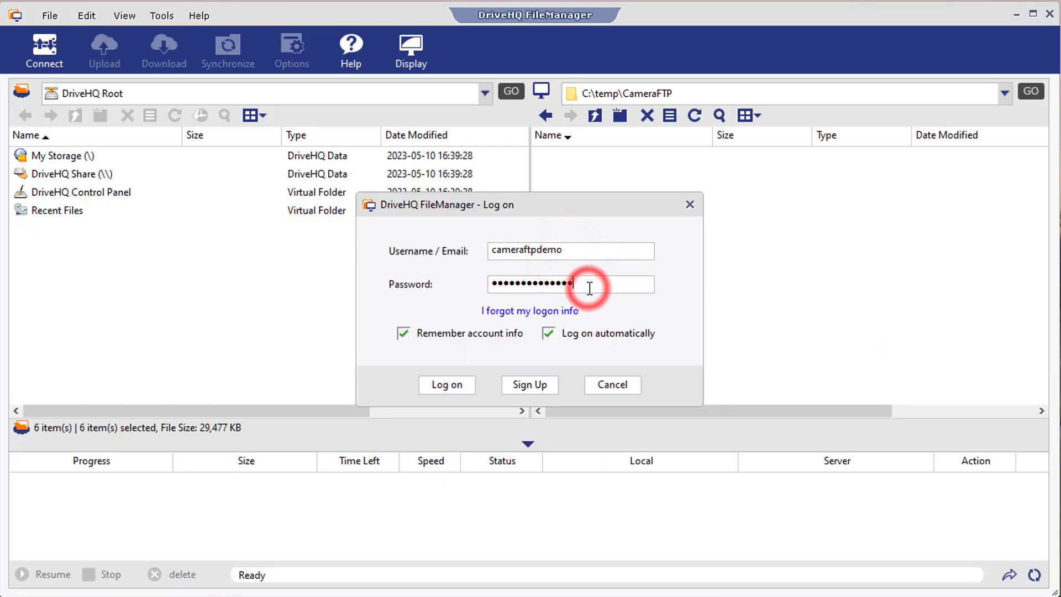
{"action": "left_click", "coordinate": [442, 387]}
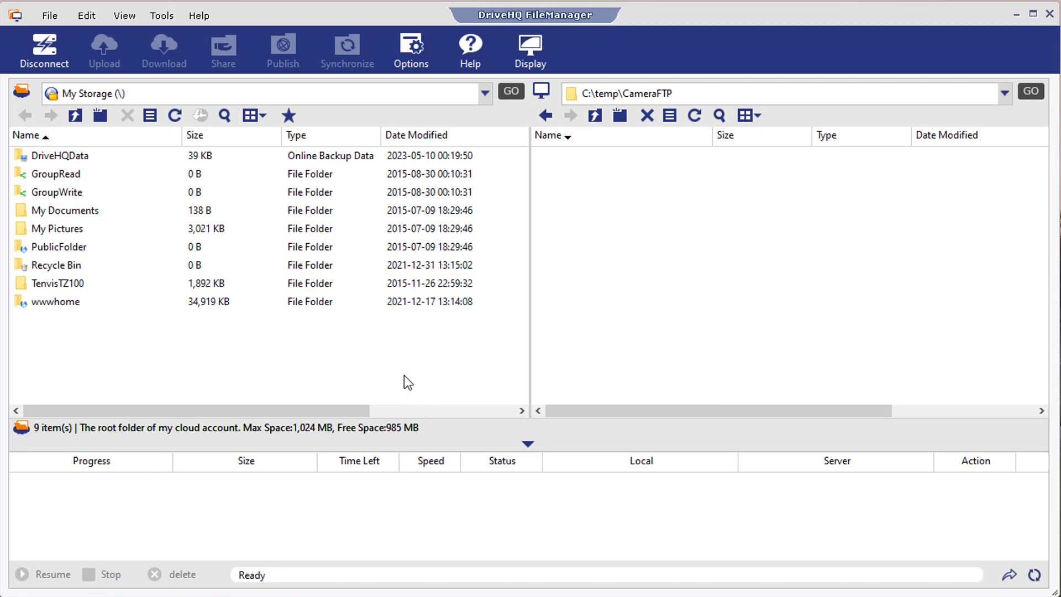
Open the iPhone camera's sharing settings and enter the linked DriveHQ username as the Share To recipient
{"action": "left_click", "coordinate": [52, 17]}
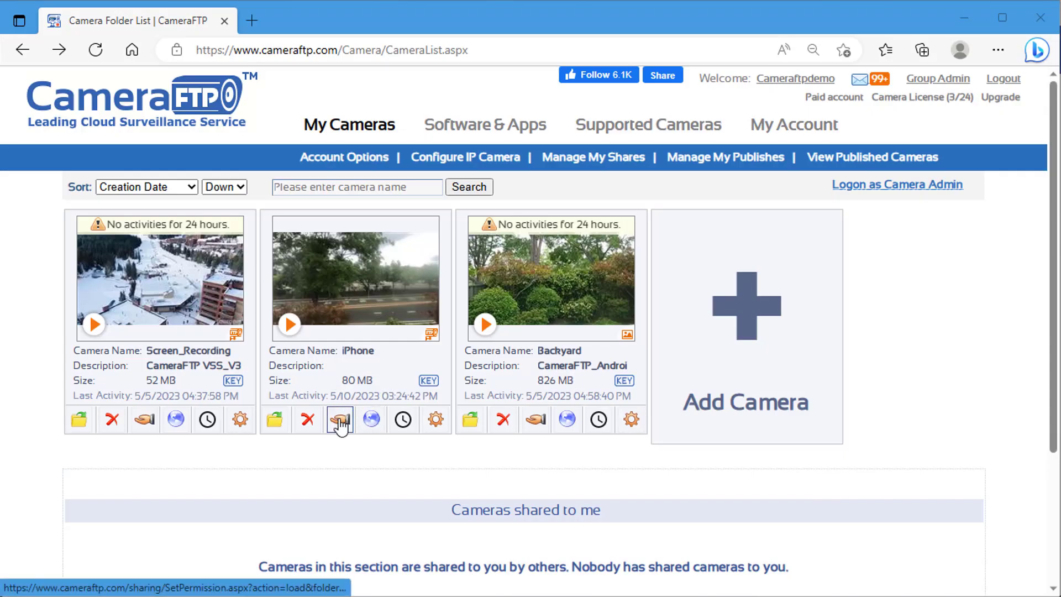
{"action": "left_click", "coordinate": [339, 422]}
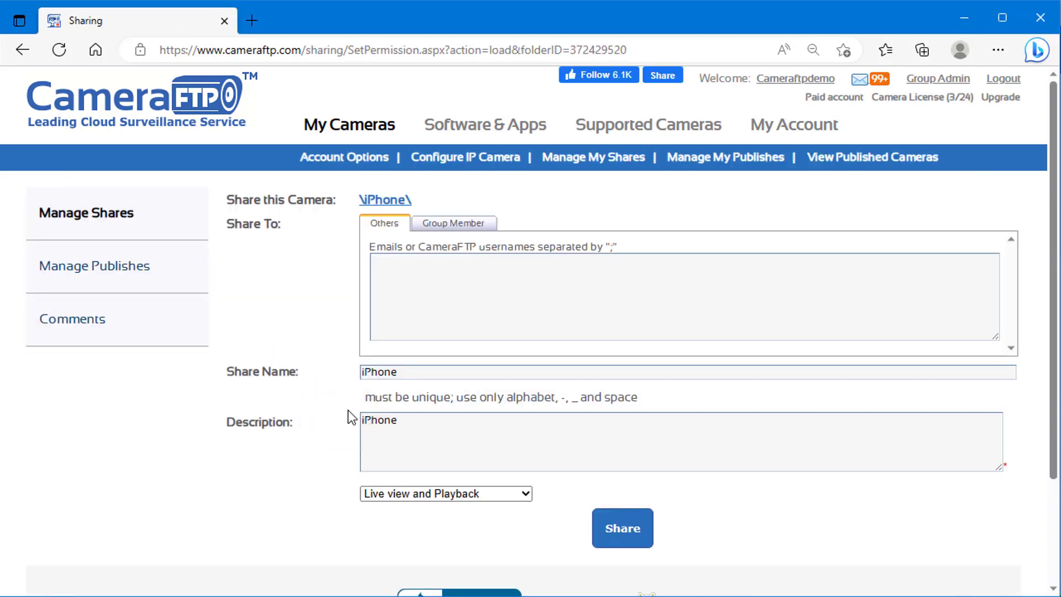
{"action": "left_click", "coordinate": [462, 295]}
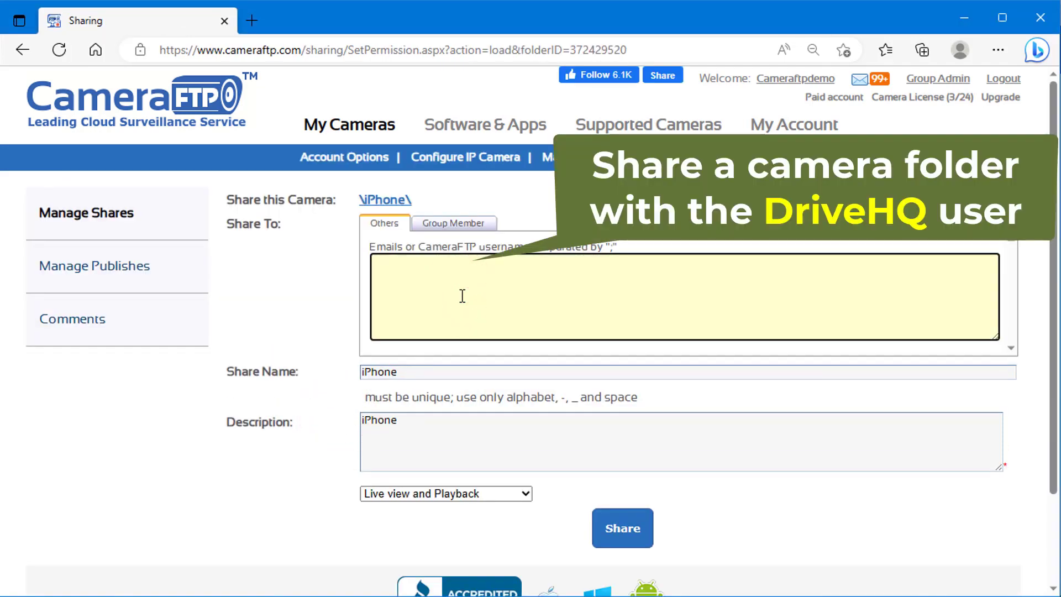
{"action": "type", "text": "CFTP_"}
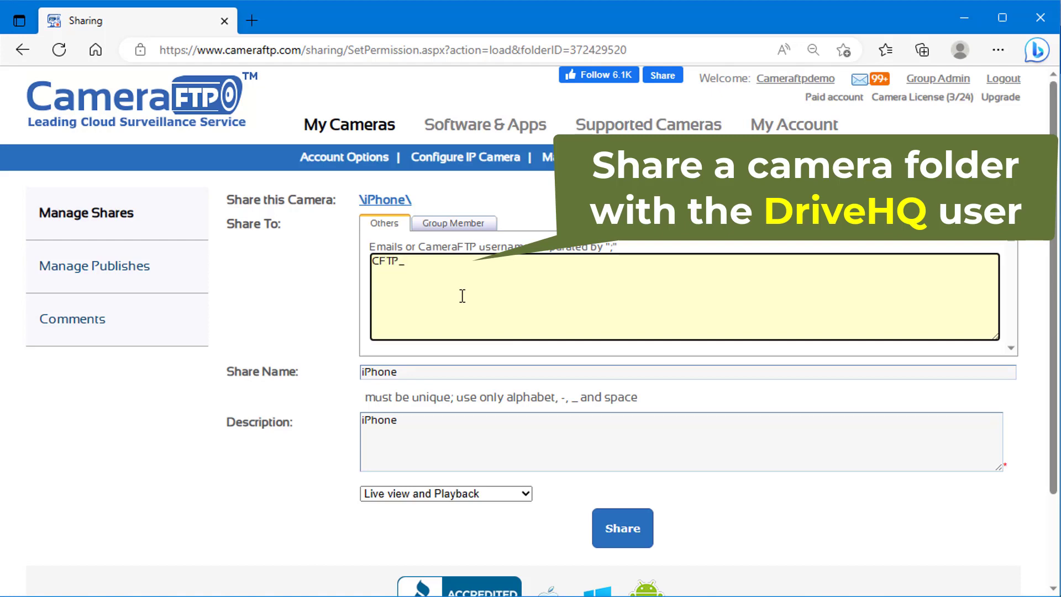
{"action": "type", "text": "Cameraftpdemo"}
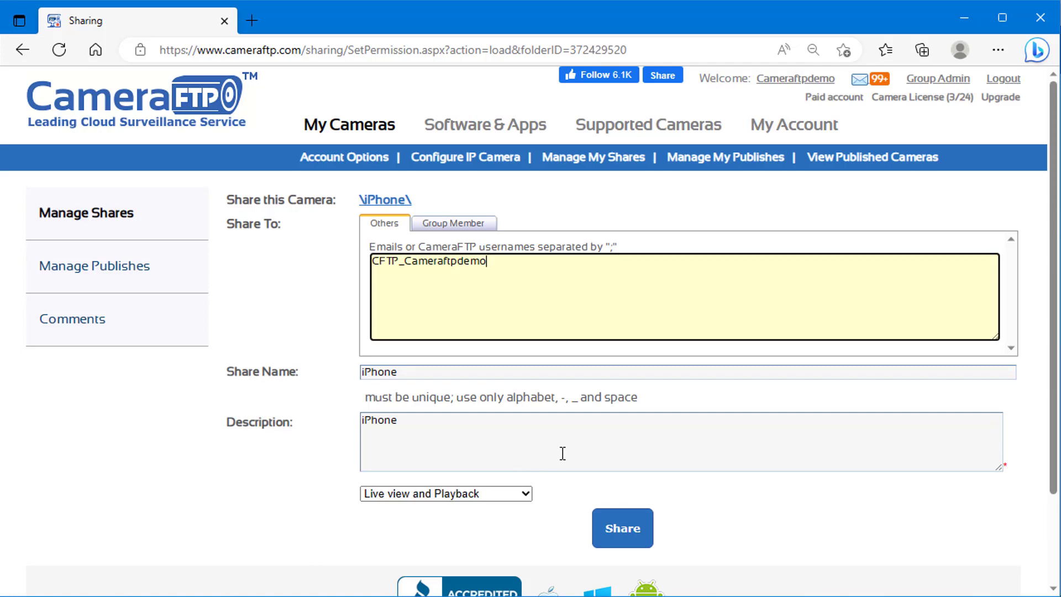
{"action": "scroll", "coordinate": [563, 453], "scroll_direction": "down", "scroll_amount": 2}
Confirm sharing the iPhone camera, then open the camera owner's folder under DriveHQ Share
{"action": "left_click", "coordinate": [623, 446]}
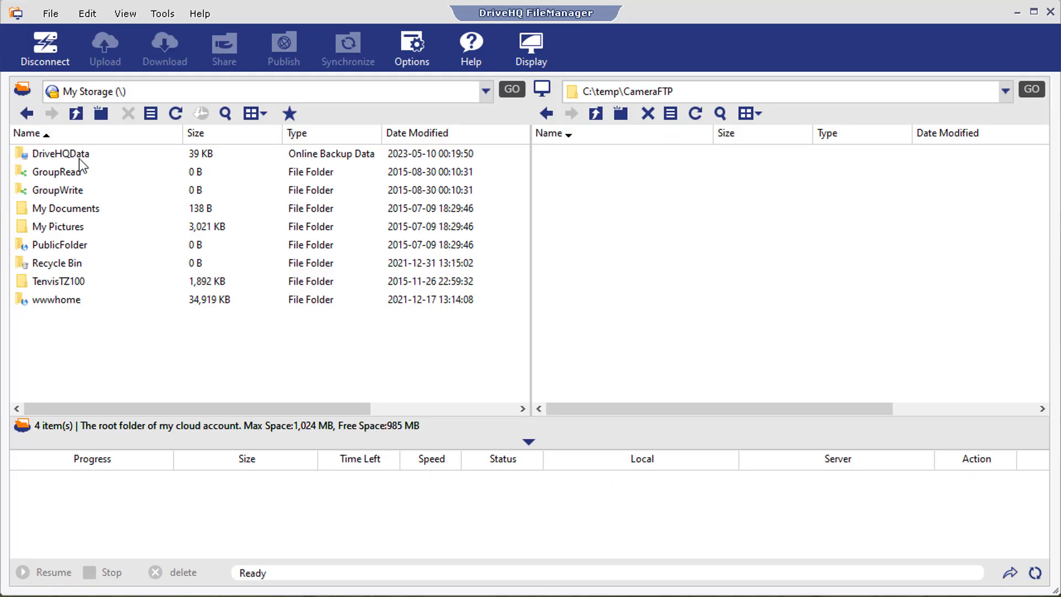
{"action": "left_click", "coordinate": [76, 113]}
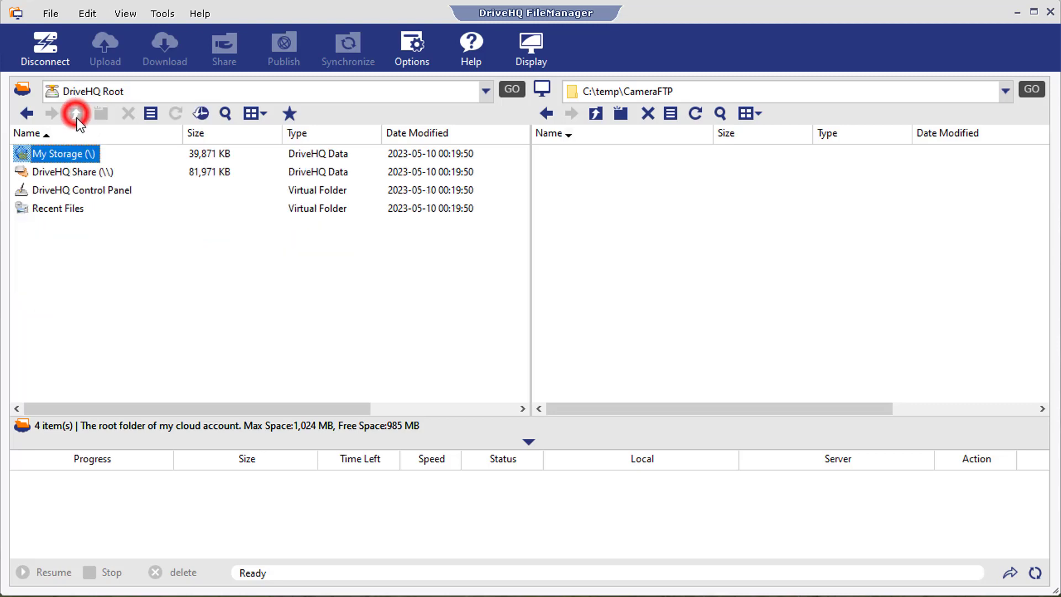
{"action": "left_click", "coordinate": [56, 173]}
{"action": "double_click", "coordinate": [57, 175]}
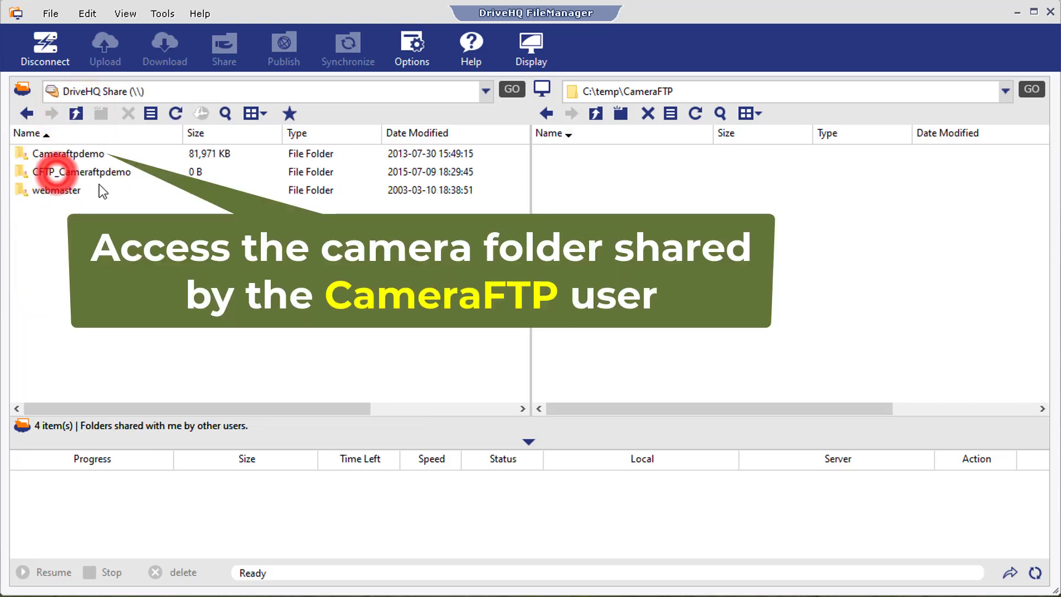
{"action": "double_click", "coordinate": [71, 154]}
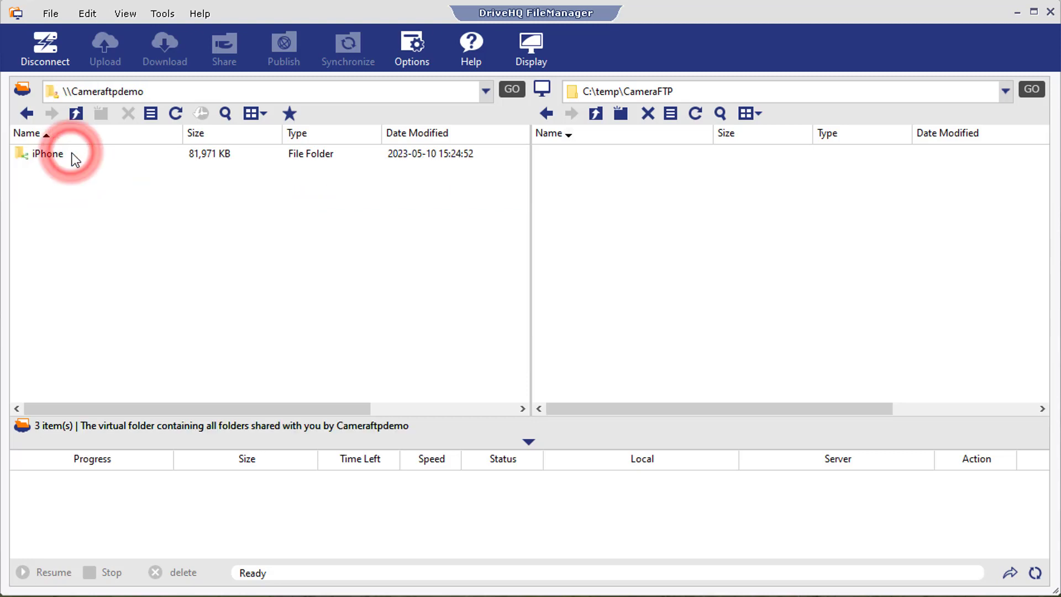
Copy the shared iPhone folder into C:\temp\CameraFTP and open its 2023-05-05 folder of MP4 clips
{"action": "left_click", "coordinate": [46, 155]}
{"action": "right_click", "coordinate": [52, 155]}
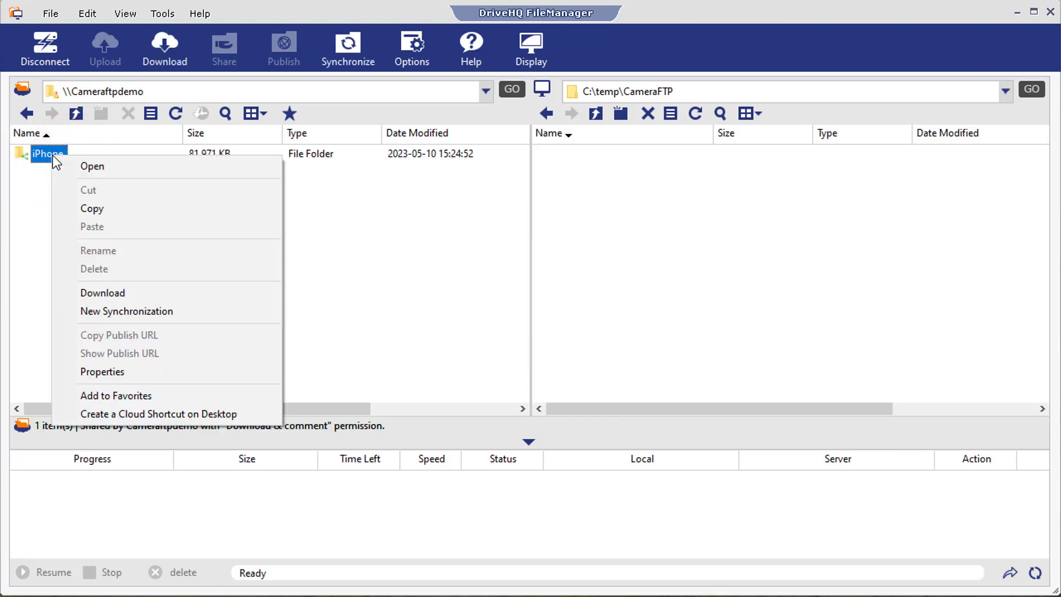
{"action": "left_click", "coordinate": [88, 204]}
{"action": "right_click", "coordinate": [576, 206]}
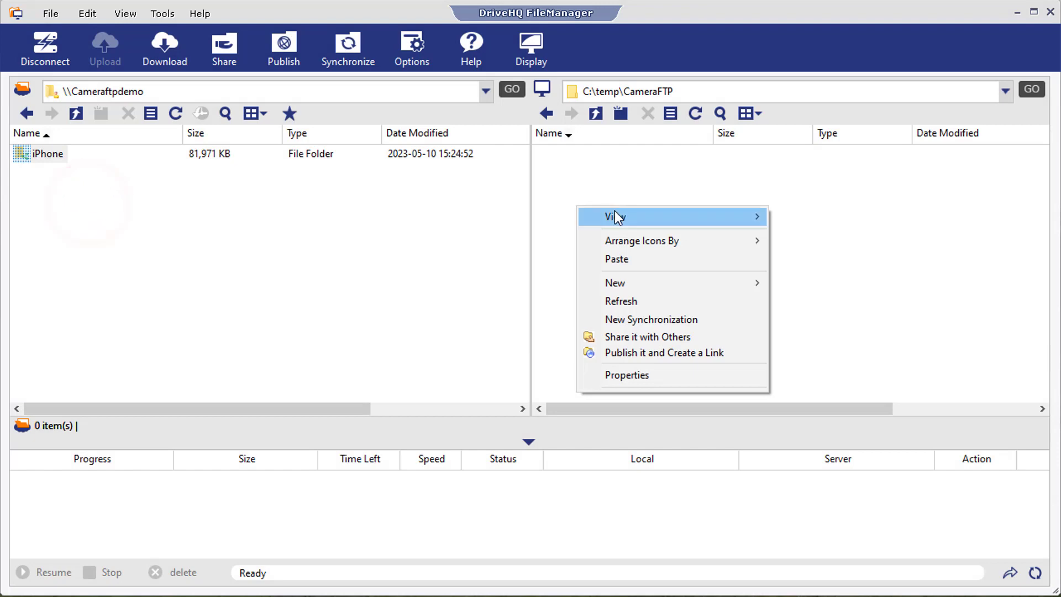
{"action": "left_click", "coordinate": [616, 257]}
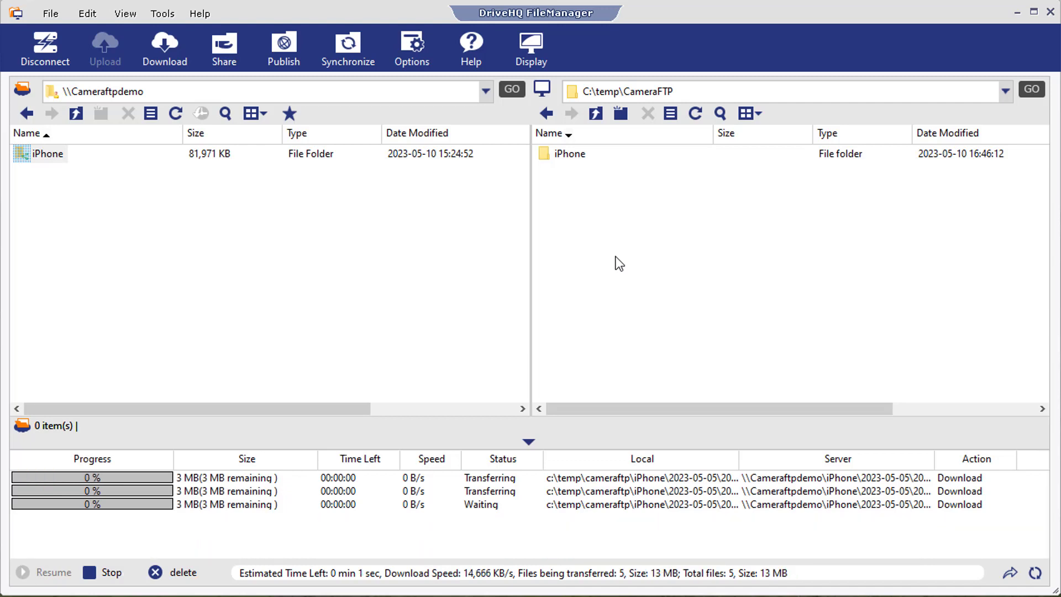
{"action": "double_click", "coordinate": [574, 155]}
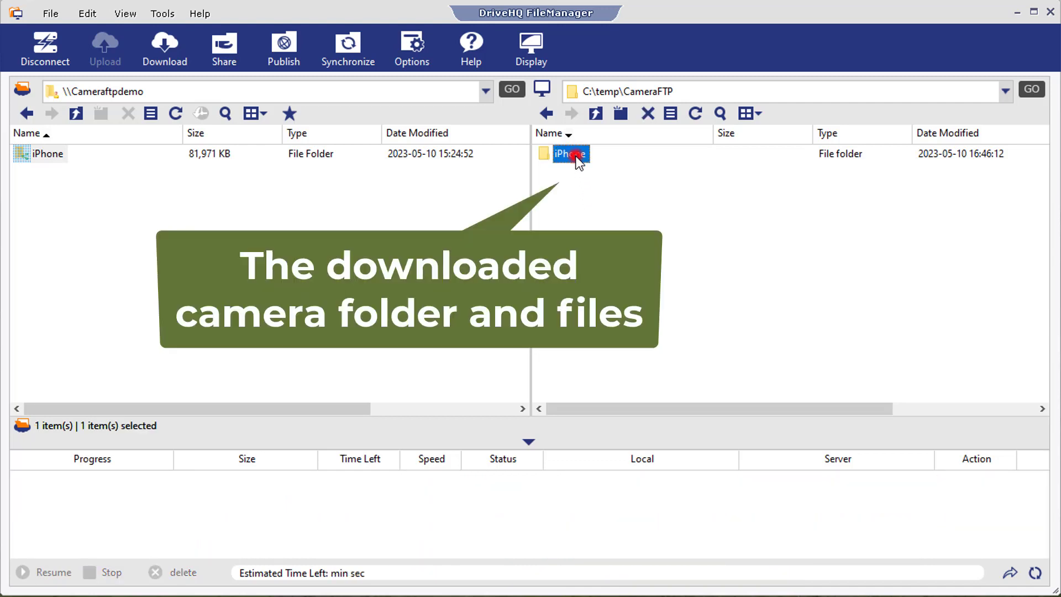
{"action": "double_click", "coordinate": [583, 155]}
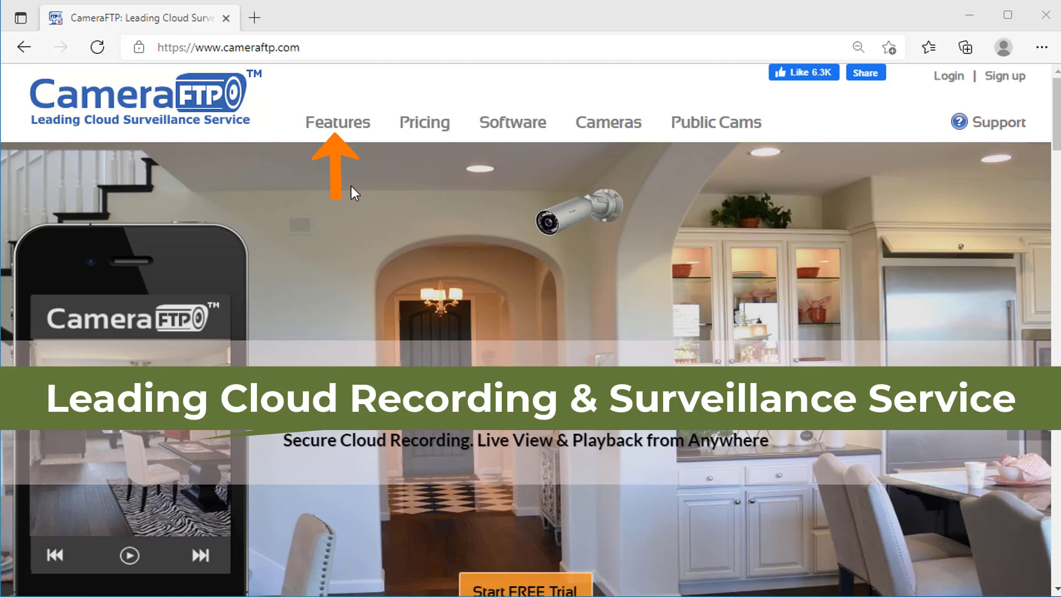
Go to the CameraFTP Features page and scroll through services like IP Camera Cloud Storage and Traffic Cameras
{"action": "left_click", "coordinate": [340, 129]}
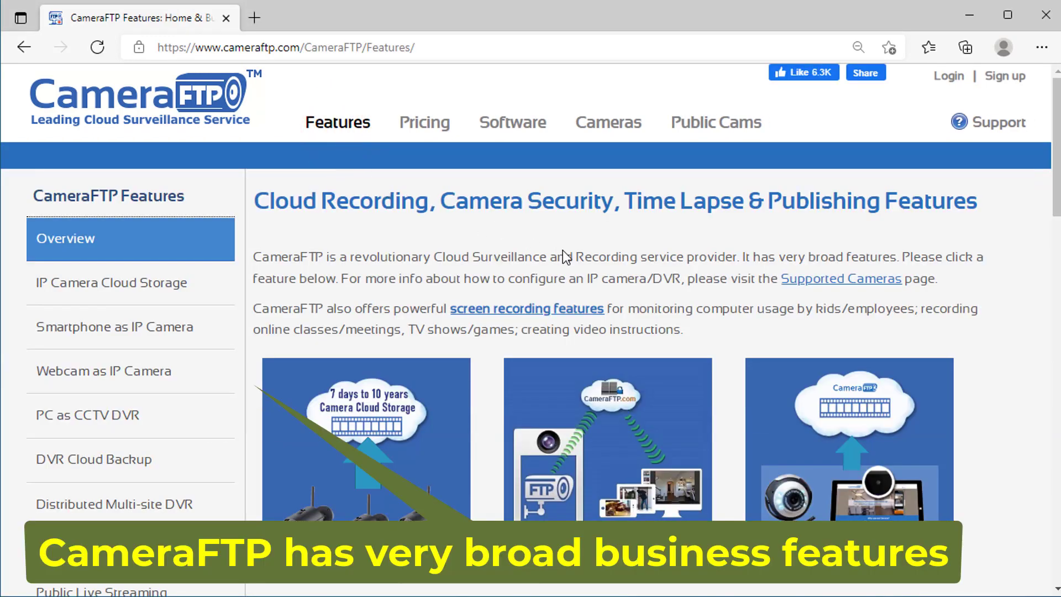
{"action": "scroll", "coordinate": [334, 320], "scroll_direction": "down", "scroll_amount": 3}
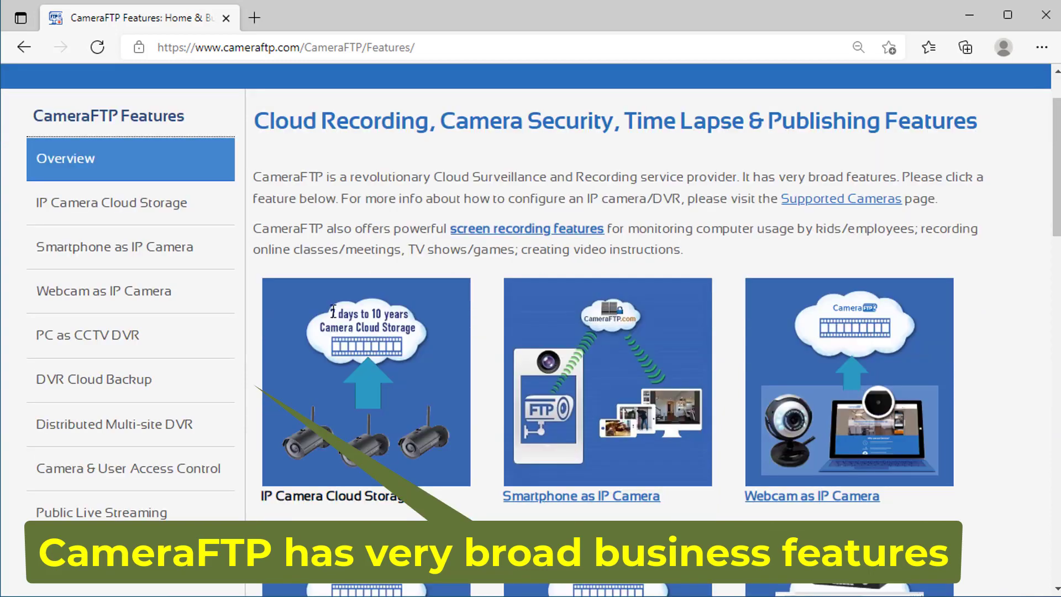
{"action": "scroll", "coordinate": [334, 319], "scroll_direction": "down", "scroll_amount": 1}
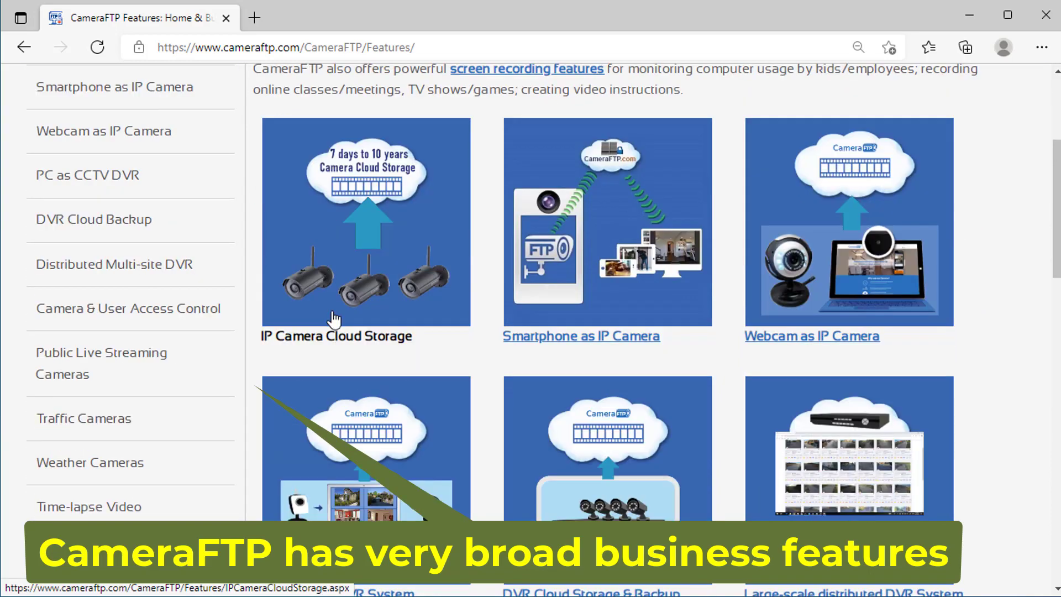
{"action": "scroll", "coordinate": [334, 319], "scroll_direction": "down", "scroll_amount": 1}
{"action": "scroll", "coordinate": [334, 320], "scroll_direction": "down", "scroll_amount": 3}
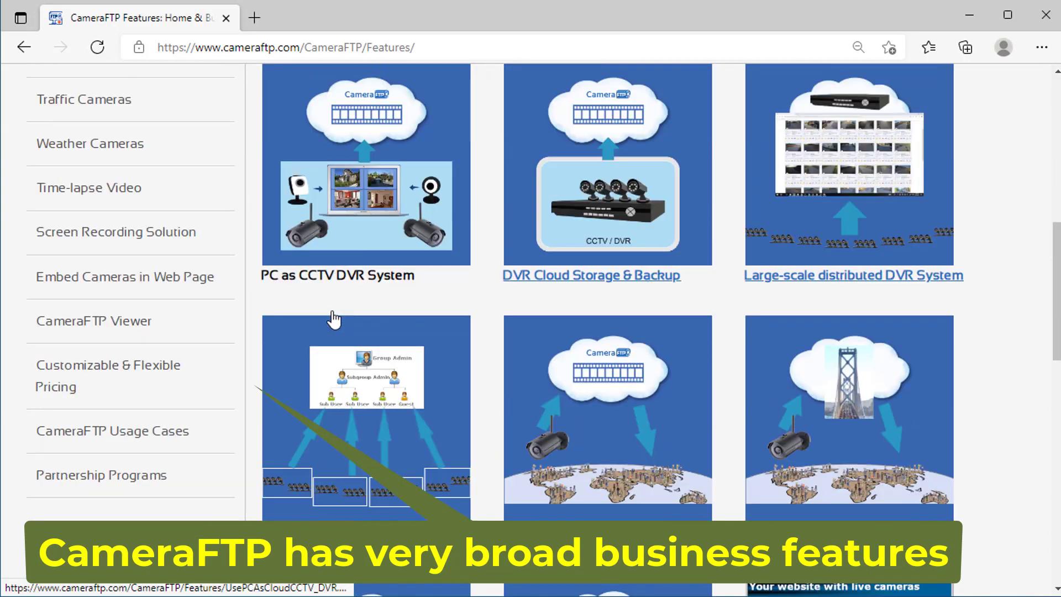
{"action": "scroll", "coordinate": [334, 319], "scroll_direction": "down", "scroll_amount": 3}
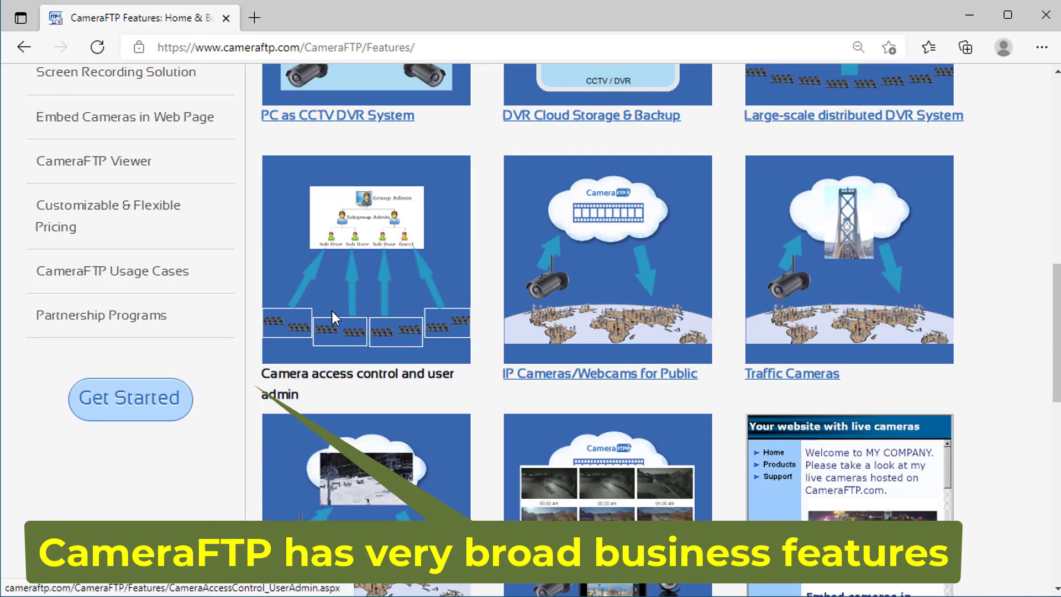